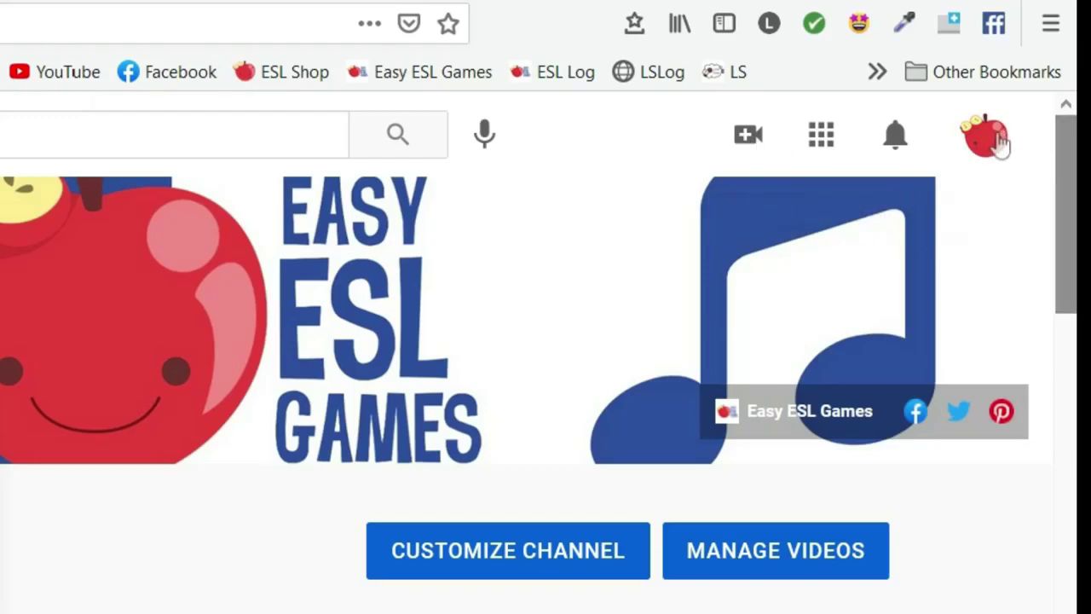
# - Start a new video upload on the channel and select the file "Ad Ronin - YouTube Video with End"
pyautogui.click(749, 141)
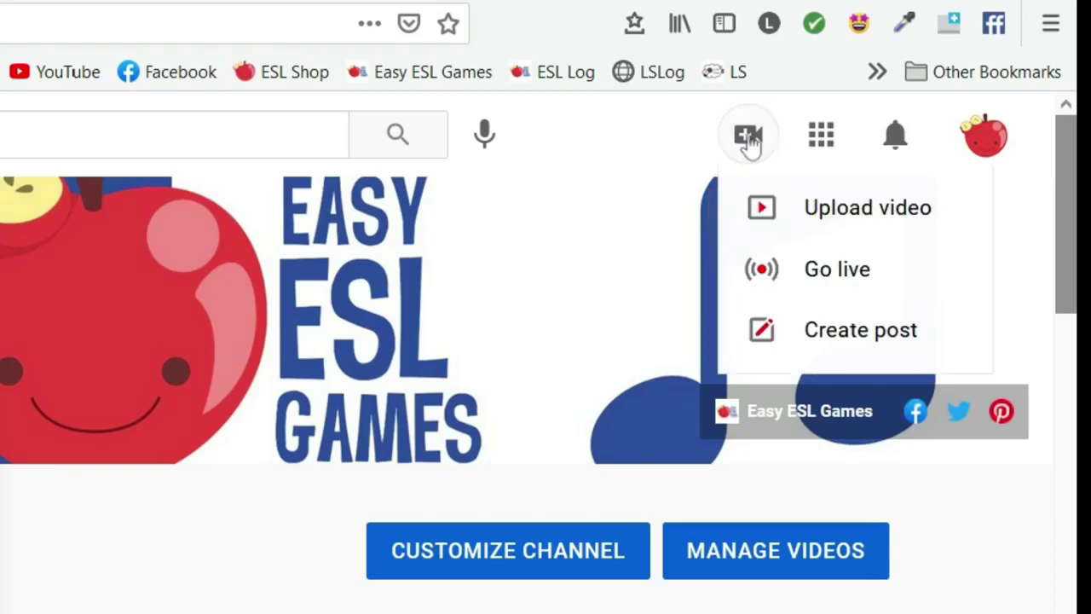
pyautogui.click(881, 230)
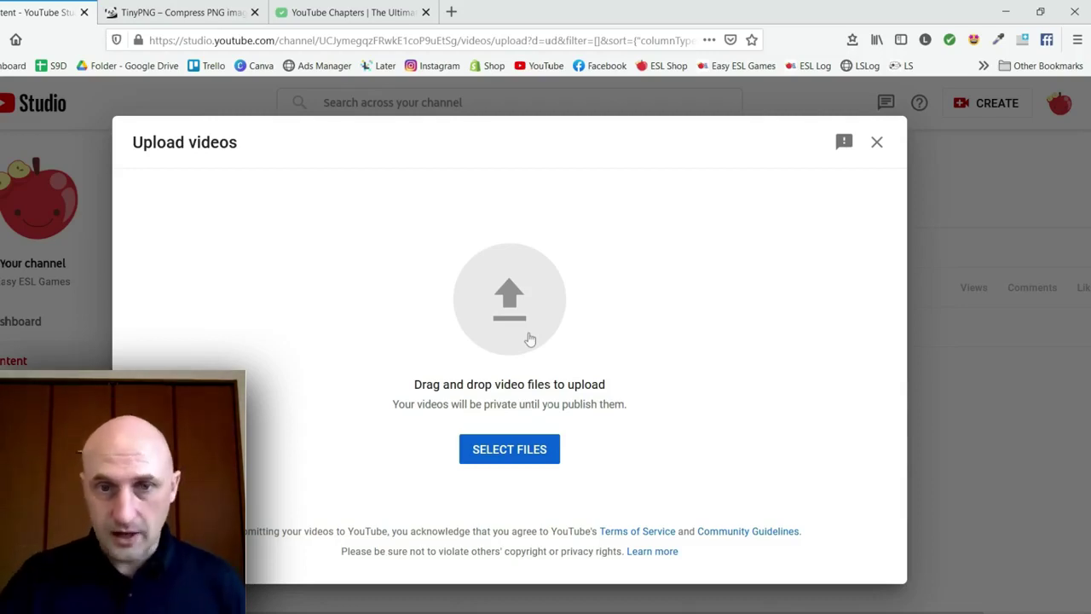
pyautogui.click(530, 439)
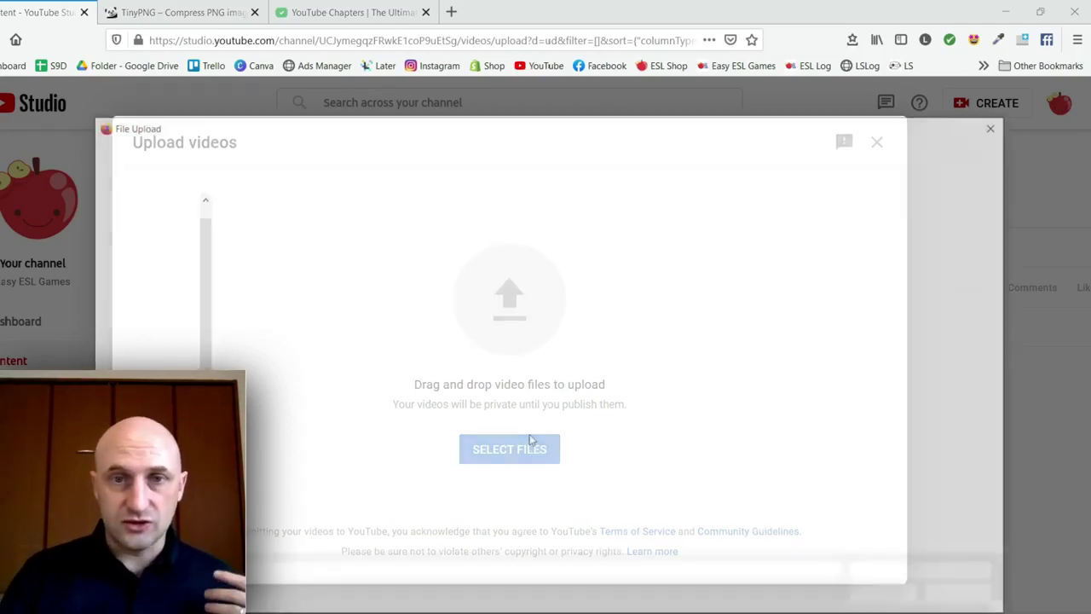
pyautogui.doubleClick(263, 277)
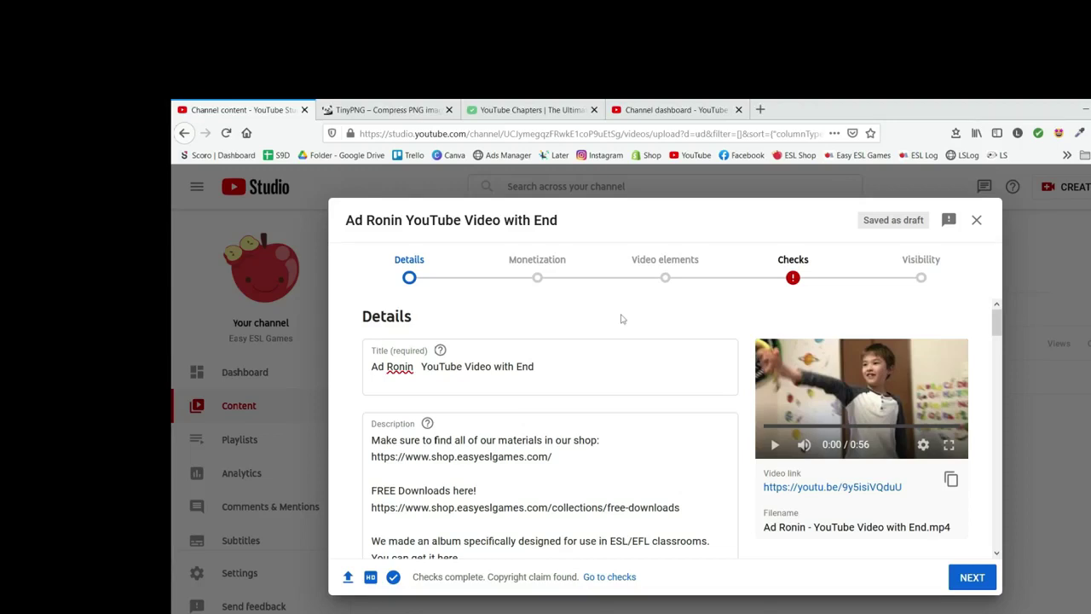
# - Review the draft video's details: title, prefilled description, audience setting and the tags under the additional options
pyautogui.click(503, 360)
pyautogui.hotkey('ctrl', 'a')
pyautogui.doubleClick(510, 459)
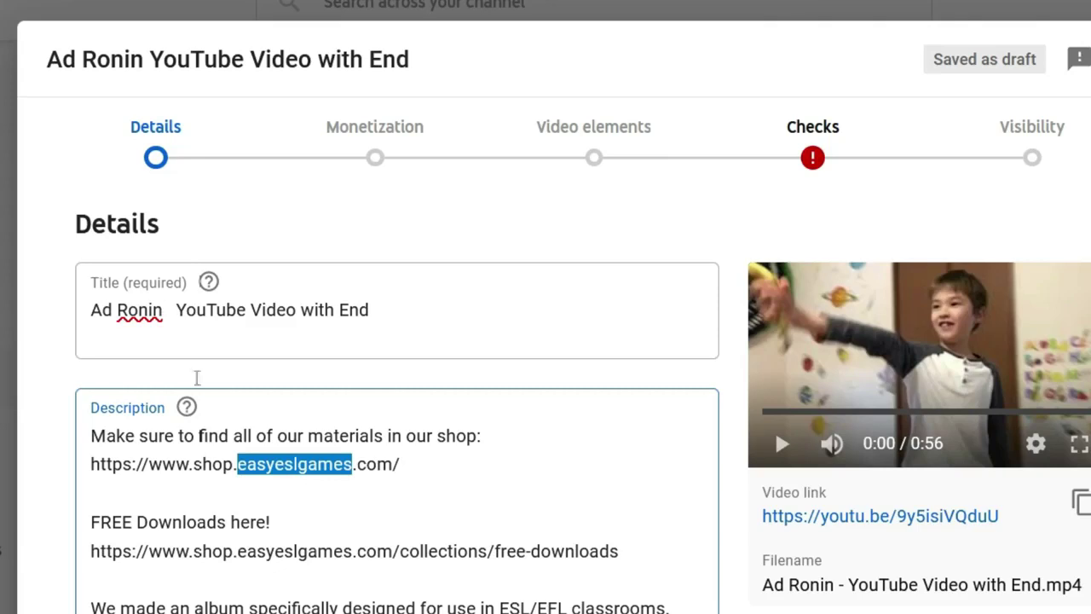
pyautogui.click(124, 464)
pyautogui.scroll(-3, 183, 409)
pyautogui.scroll(-12, 213, 385)
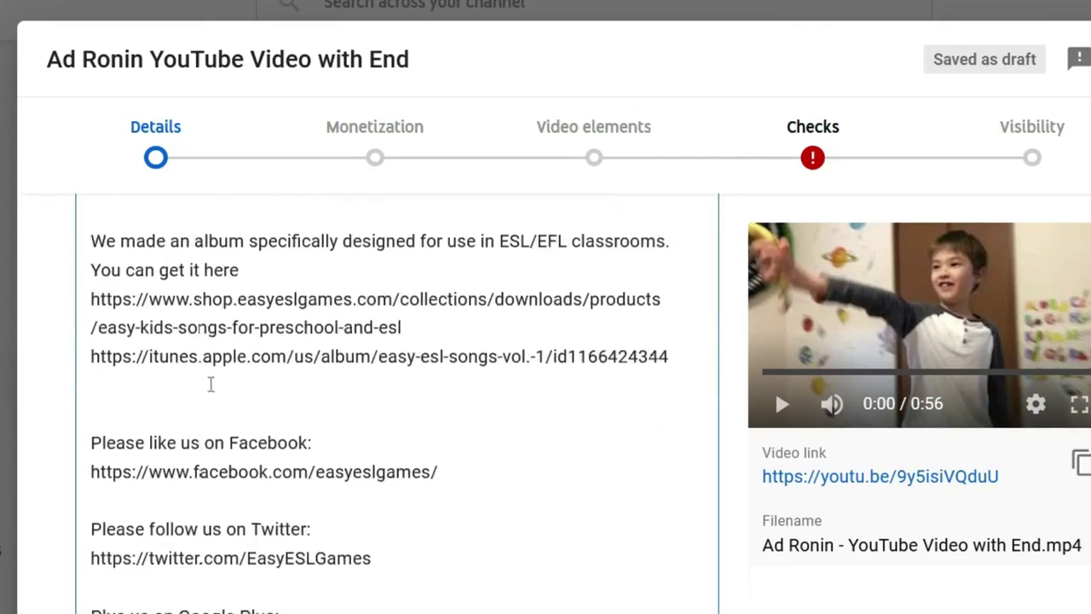
pyautogui.scroll(-6, 212, 384)
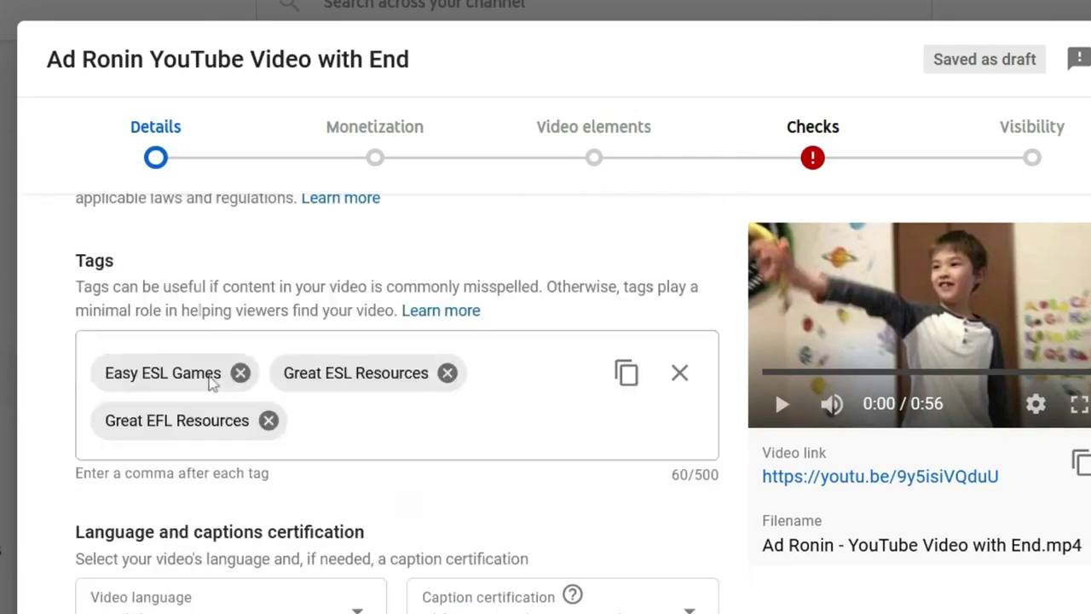
pyautogui.scroll(4, 210, 385)
pyautogui.click(151, 317)
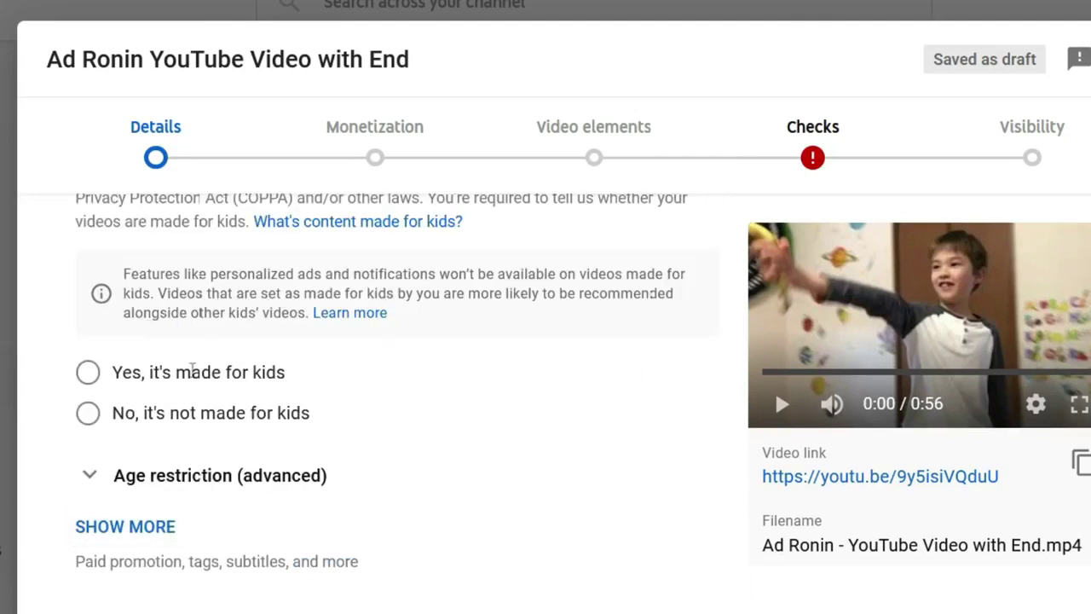
pyautogui.click(128, 528)
pyautogui.scroll(-5, 264, 418)
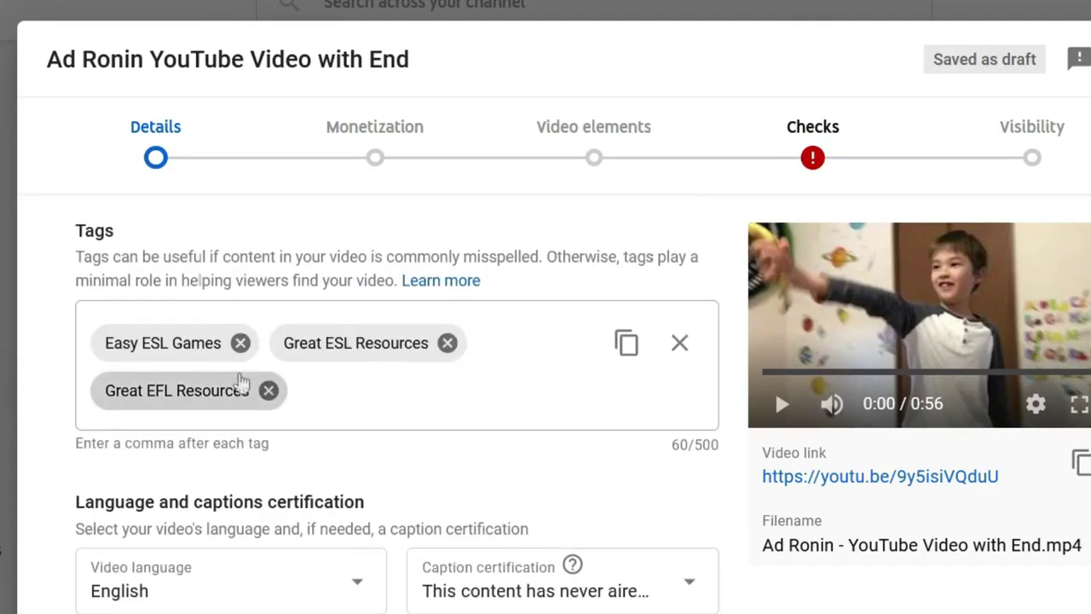
pyautogui.scroll(10, 424, 440)
pyautogui.scroll(8, 427, 439)
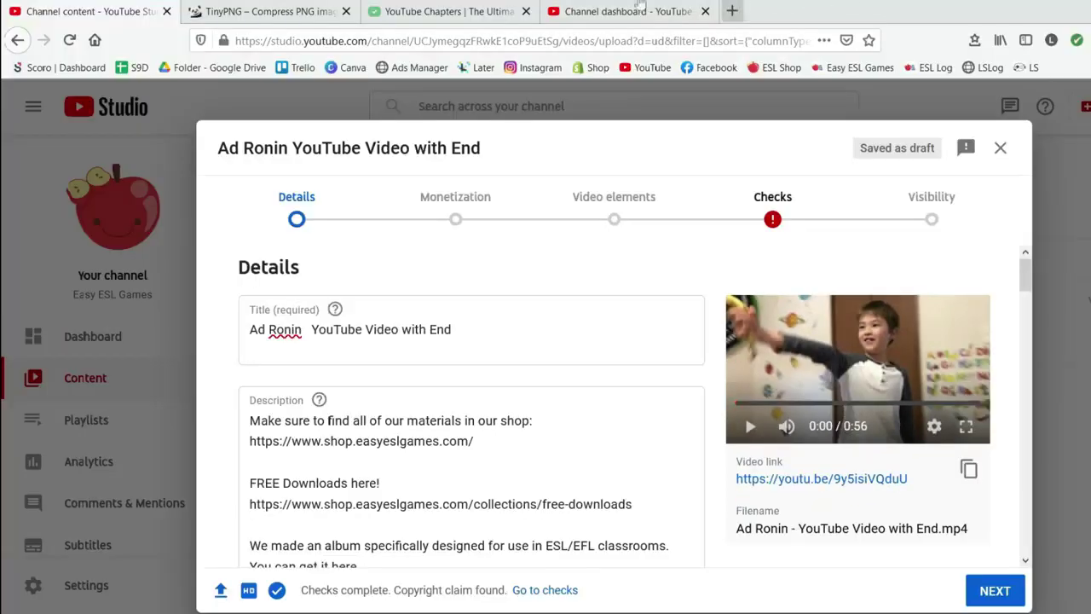
# - Switch to the channel dashboard and open the upload defaults in the channel settings
pyautogui.click(484, 10)
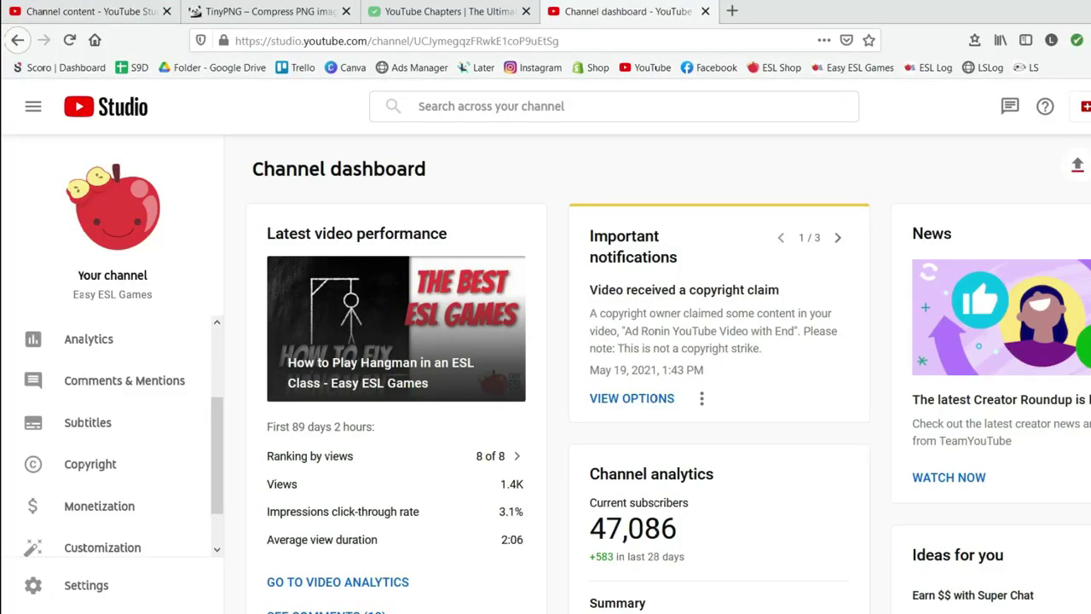
pyautogui.click(1088, 105)
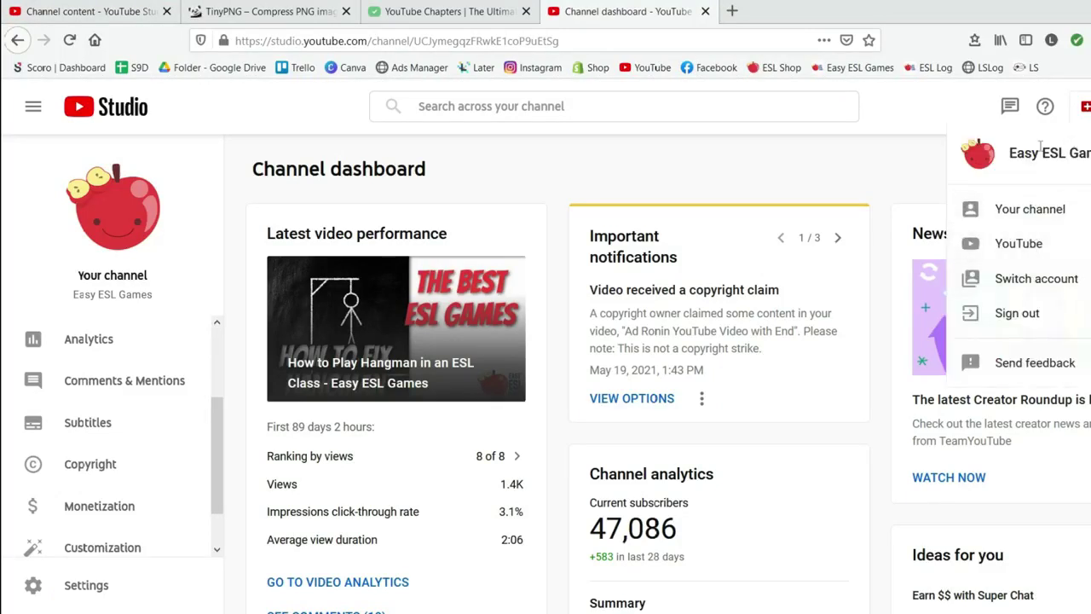
pyautogui.click(793, 191)
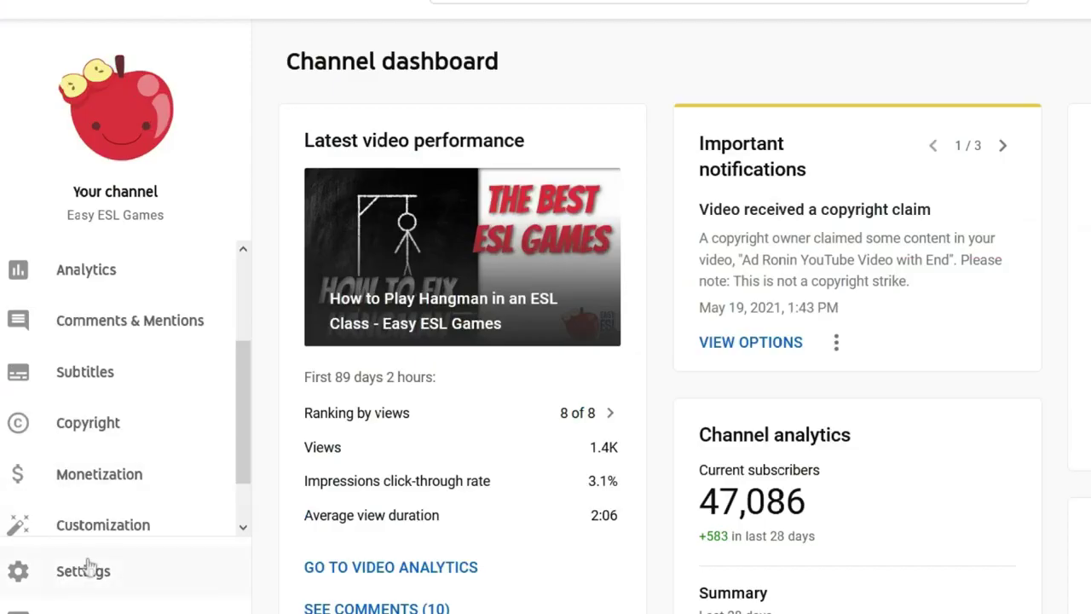
pyautogui.click(94, 573)
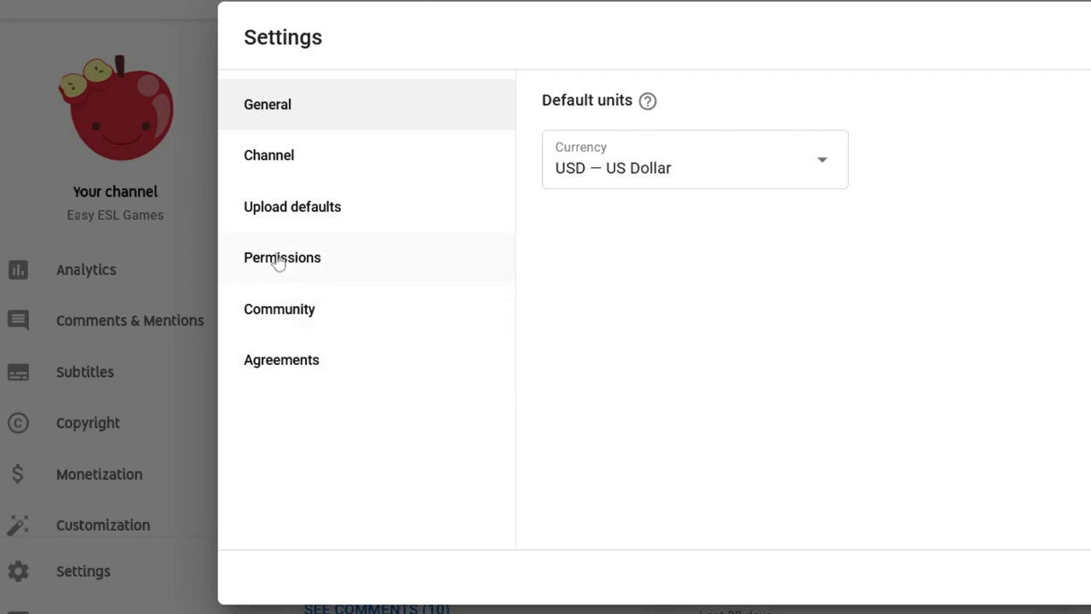
pyautogui.click(295, 215)
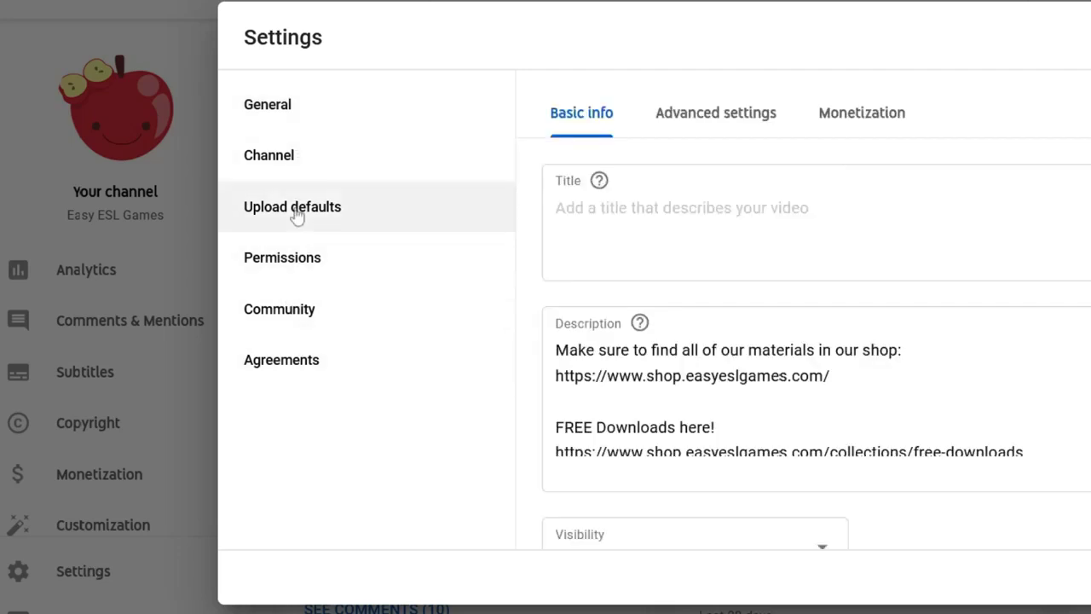
# - Examine the title and description fields in the basic info of the upload defaults
pyautogui.click(629, 206)
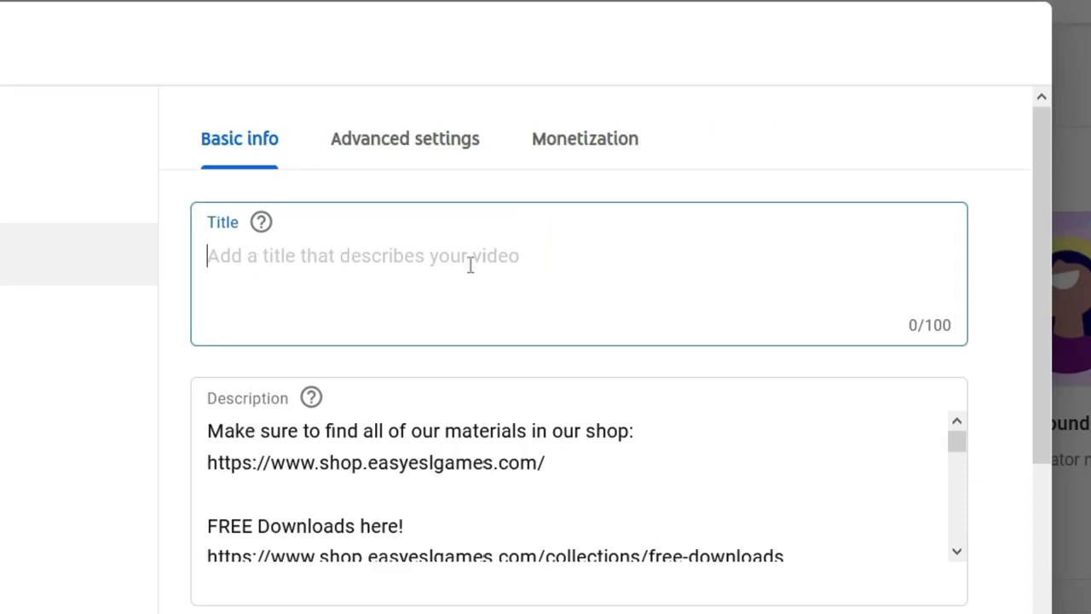
pyautogui.scroll(-2, 358, 414)
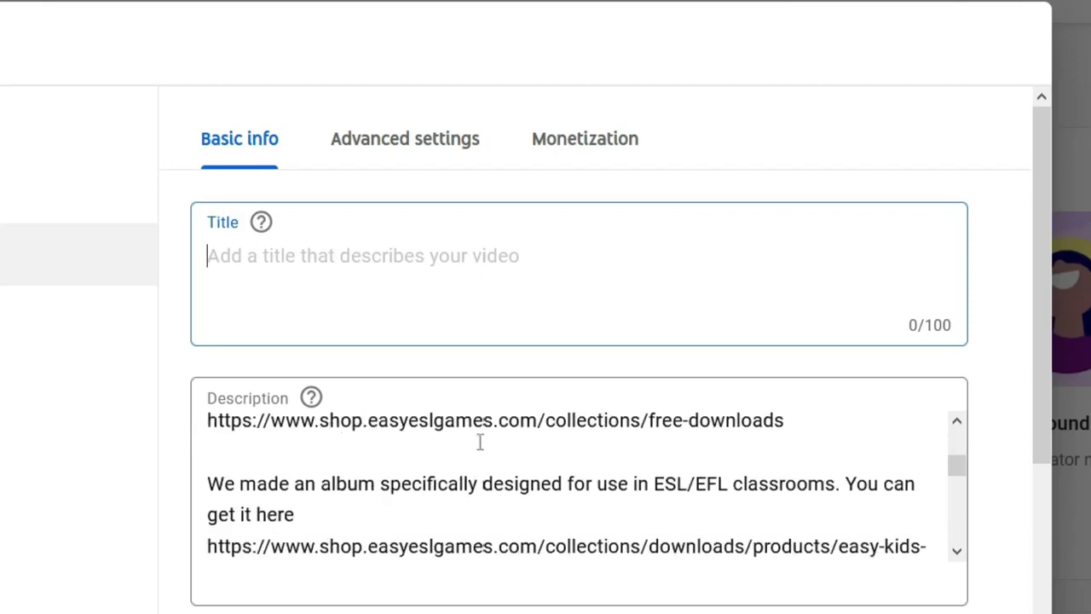
pyautogui.scroll(-2, 480, 441)
pyautogui.click(318, 501)
pyautogui.press('BackSpace')
pyautogui.scroll(-6, 417, 418)
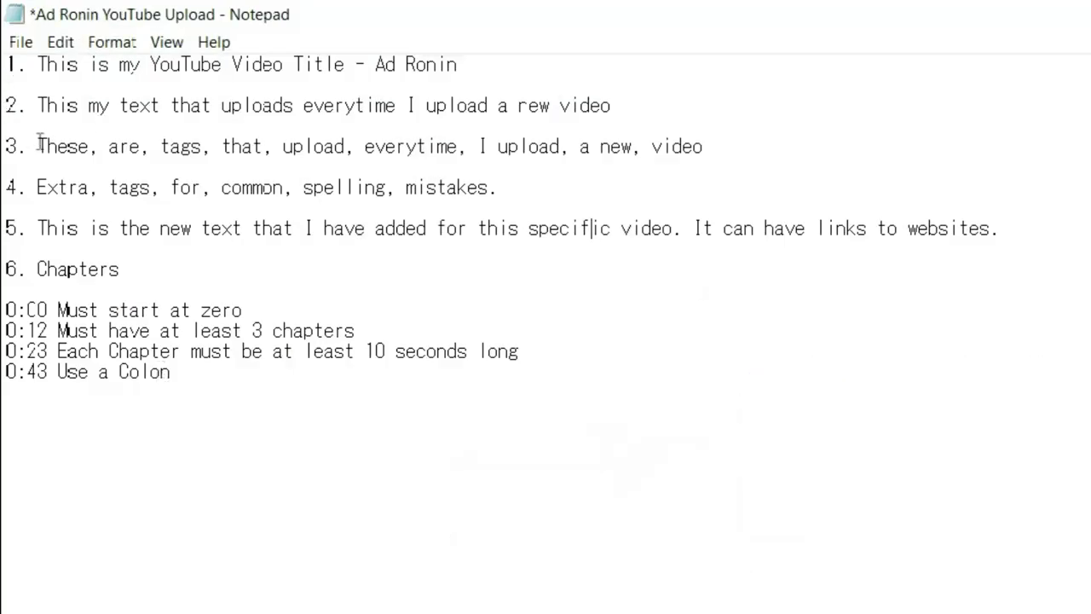
# - Copy "These, are, tags, that, upload, everytime, I upload, a new, video" from the Notepad notes and paste it into the default tags
pyautogui.moveTo(44, 142); pyautogui.dragTo(239, 162)
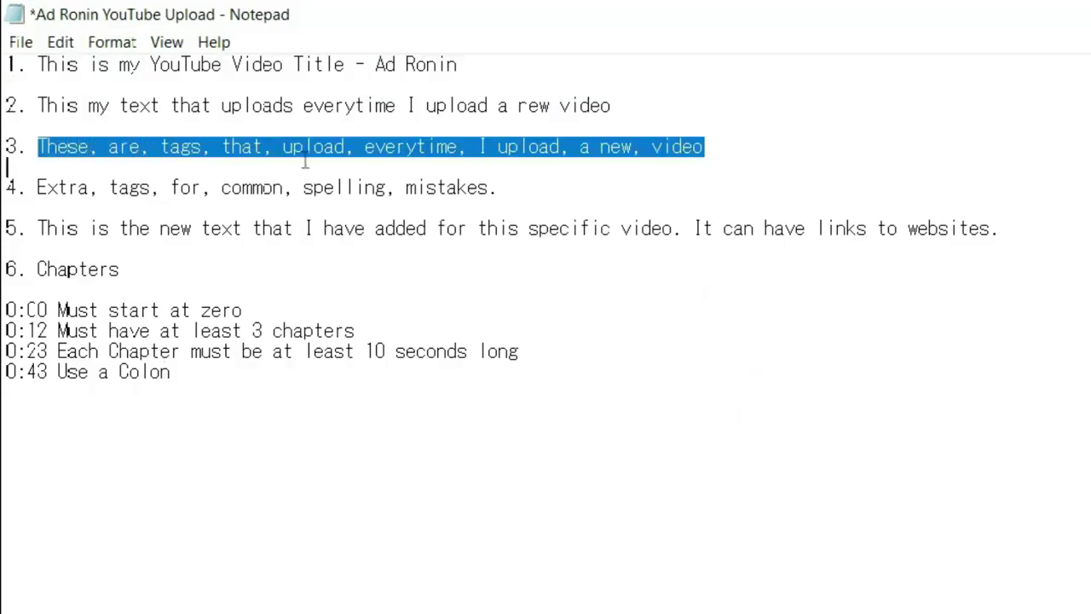
pyautogui.click(49, 145)
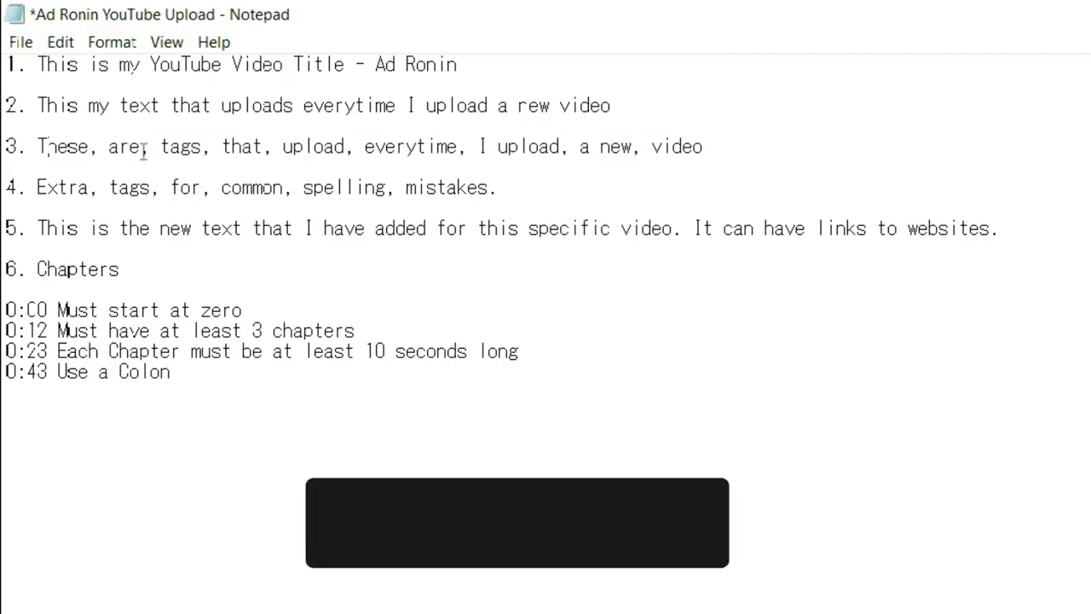
pyautogui.moveTo(38, 146); pyautogui.dragTo(70, 146)
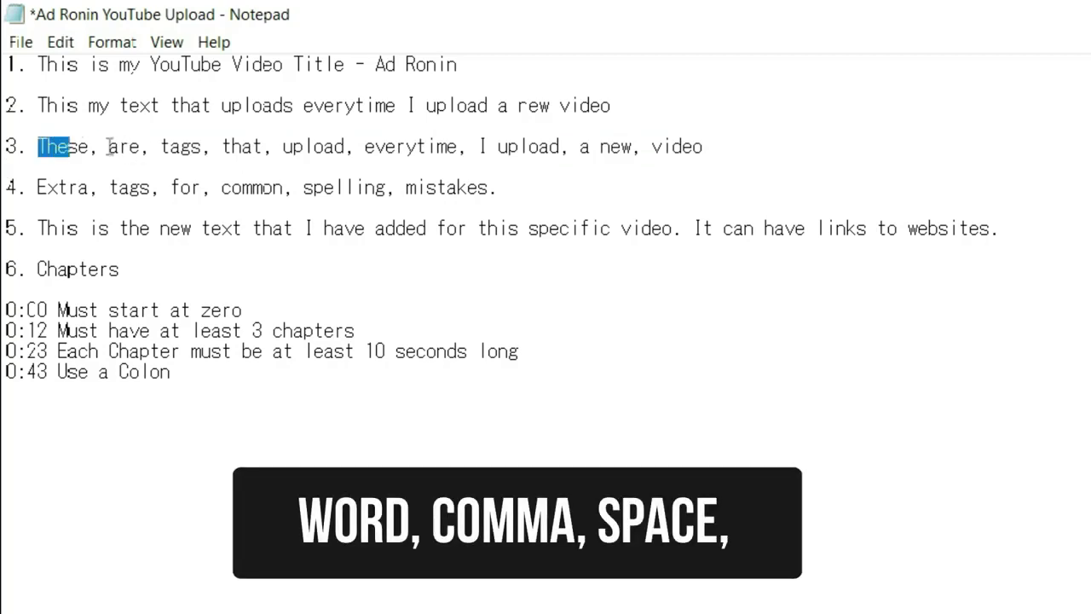
pyautogui.keyDown('shift'); pyautogui.click(718, 146); pyautogui.keyUp('shift')
pyautogui.rightClick(699, 146)
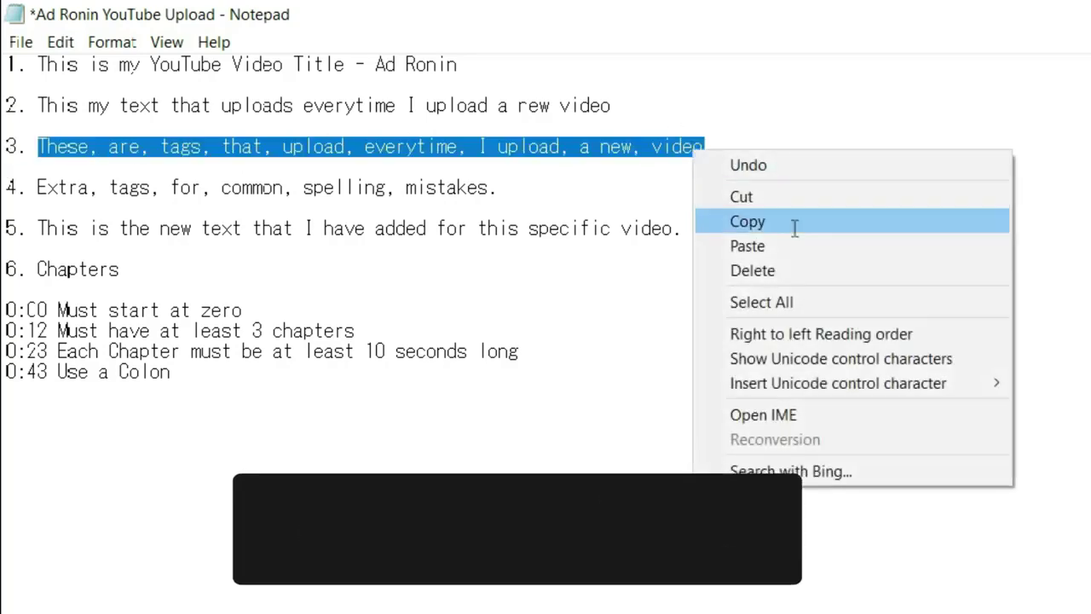
pyautogui.click(796, 224)
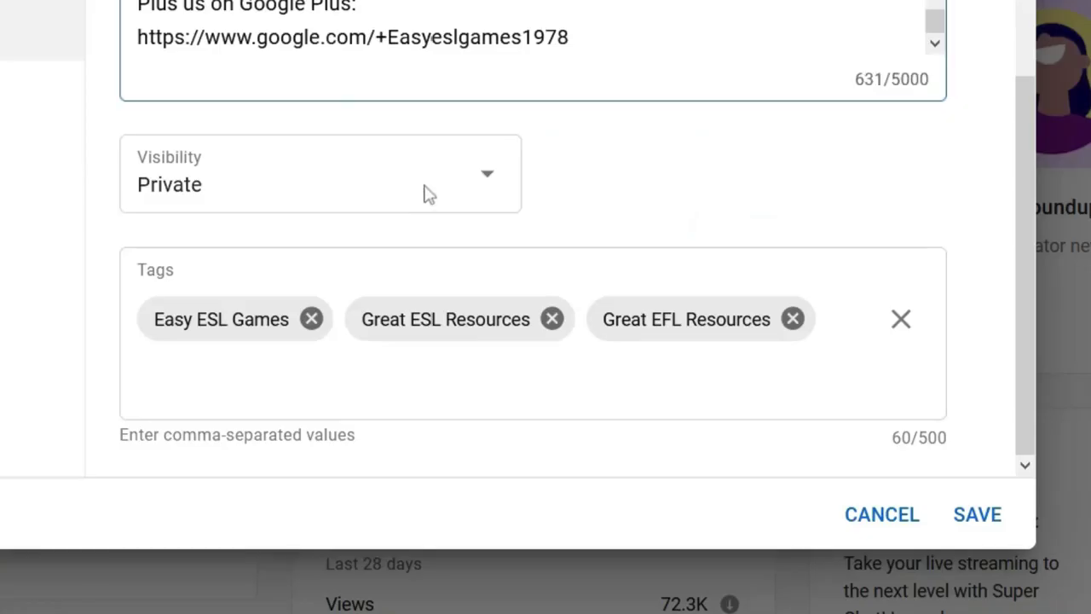
pyautogui.click(248, 380)
pyautogui.hotkey('ctrl', 'v')
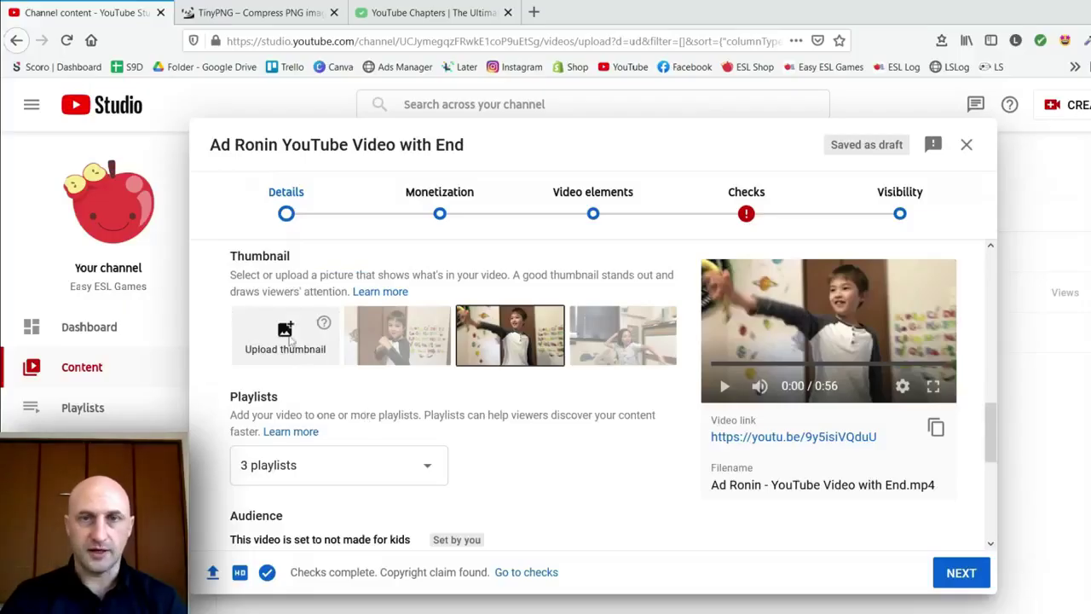
# - Upload the image "I am a YouTube Thumbnail - ad ronin" as the draft video's custom thumbnail
pyautogui.click(290, 340)
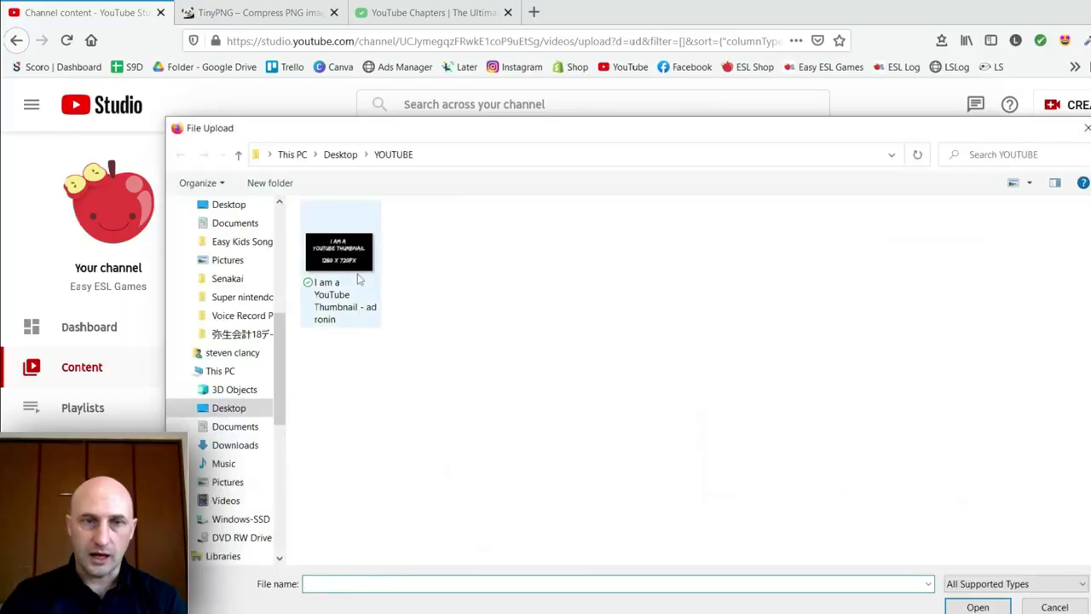
pyautogui.doubleClick(359, 278)
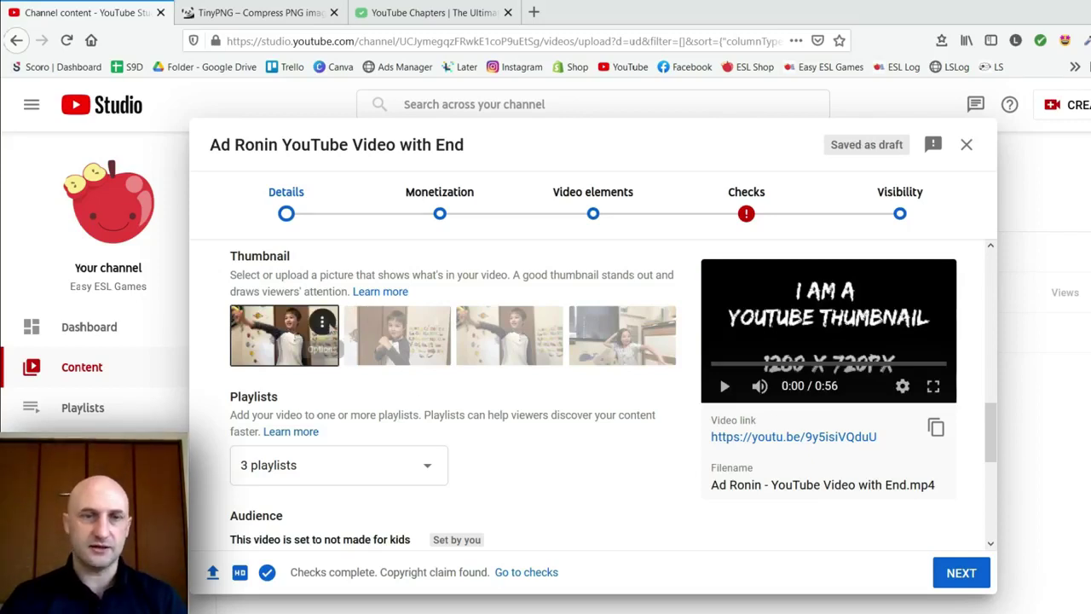
pyautogui.click(329, 324)
pyautogui.click(282, 333)
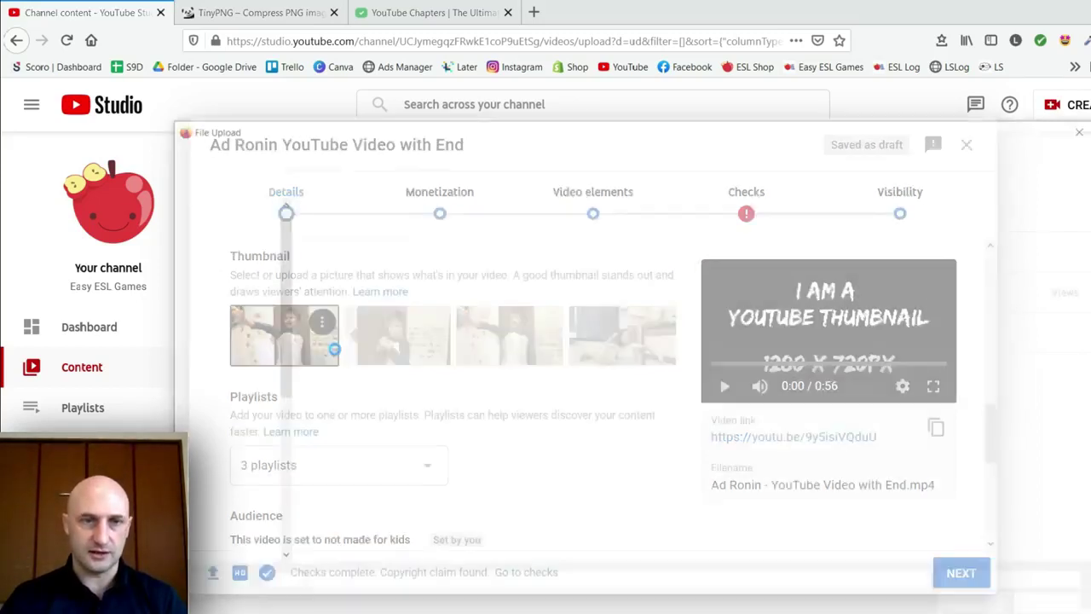
pyautogui.doubleClick(344, 256)
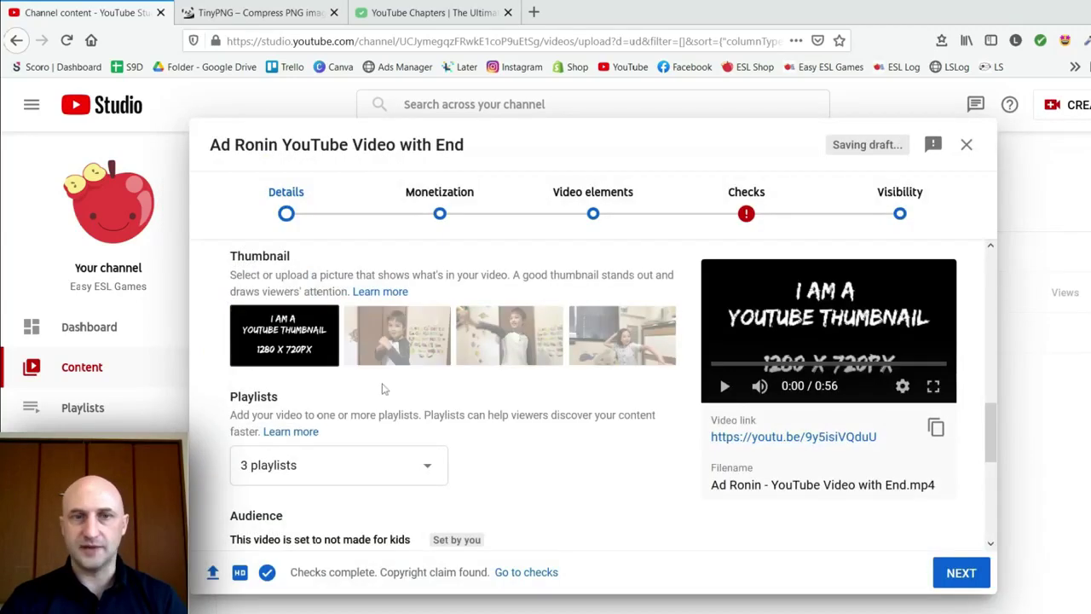
# - Switch to TinyPNG and submit the image "I am a YouTube Thumbnail - ad ronin" for compression
pyautogui.click(232, 13)
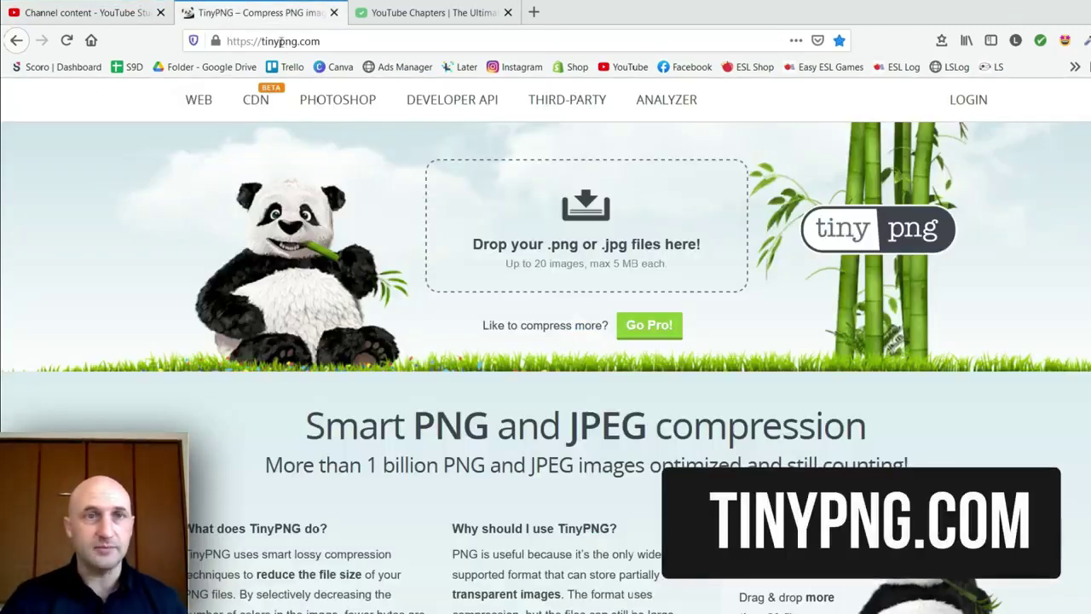
pyautogui.click(597, 225)
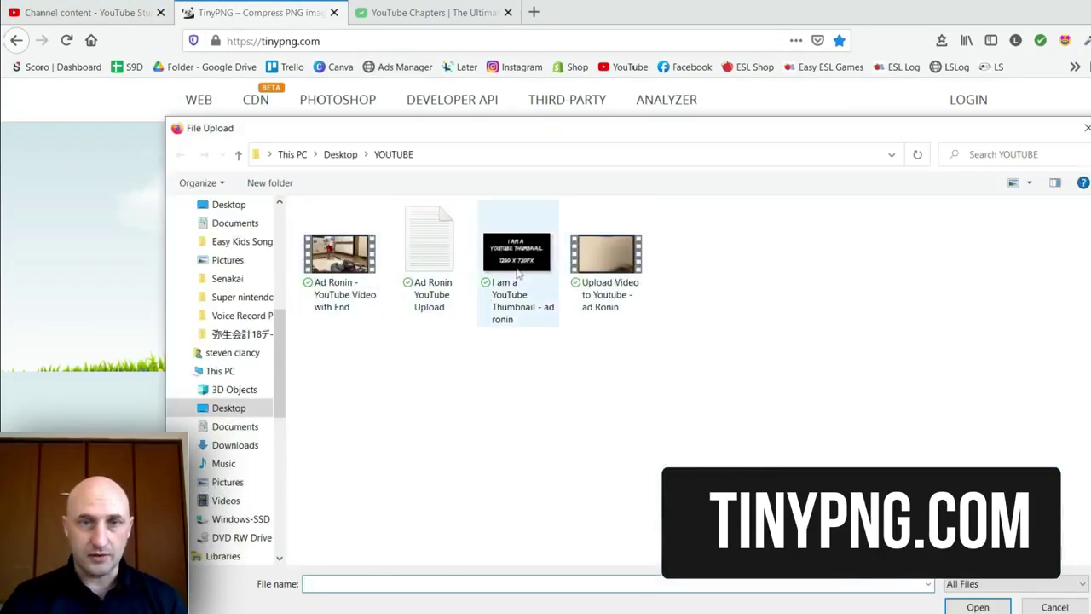
pyautogui.doubleClick(516, 256)
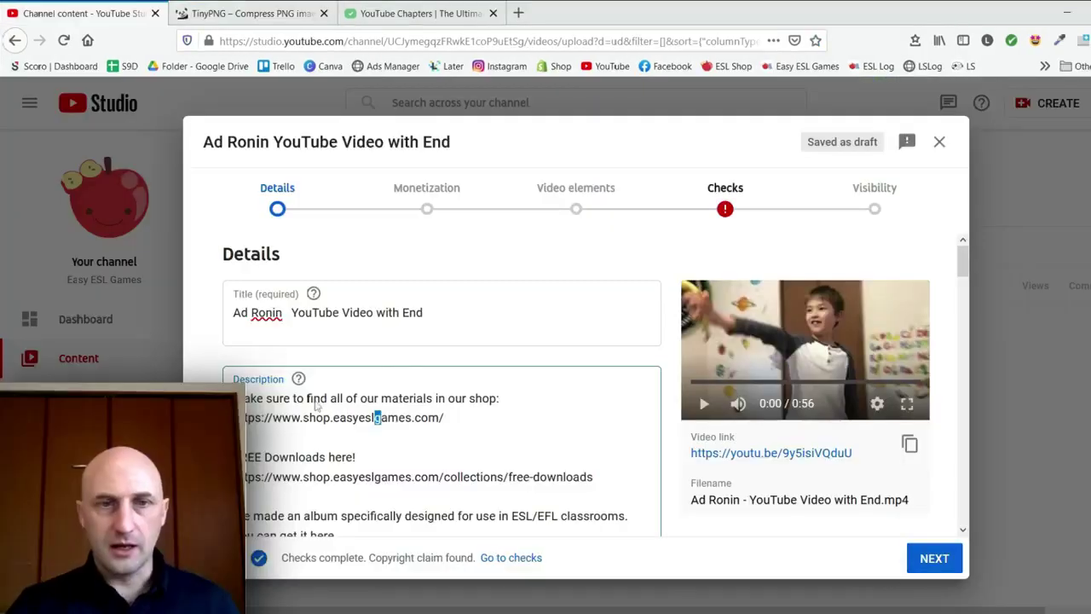
# - Insert "This is the new text that I have added for this specific video. It can have links to websites." above the existing description, with blank lines
pyautogui.scroll(-2, 441, 384)
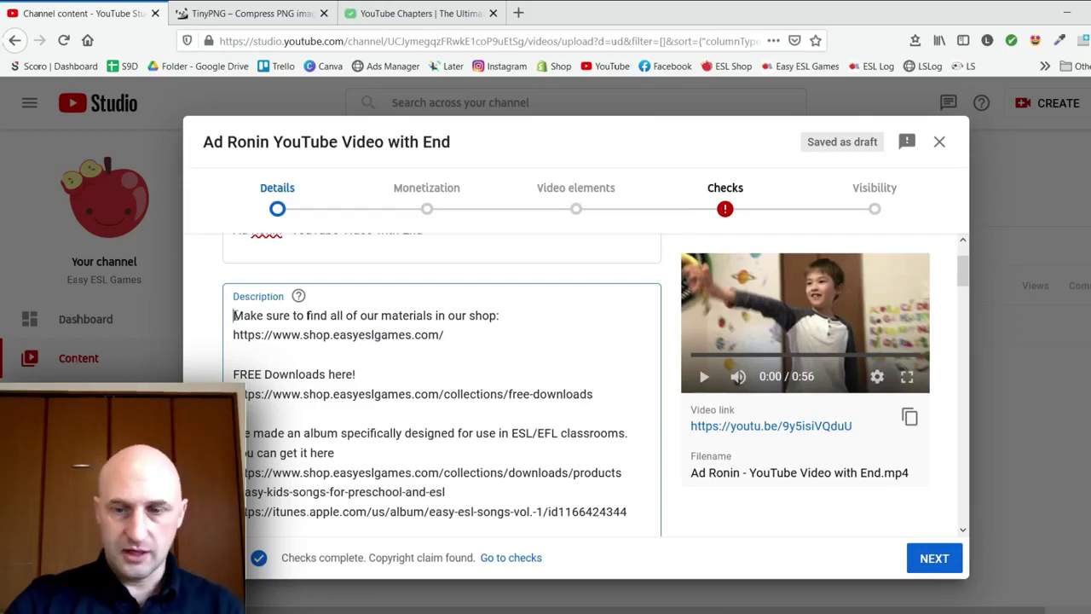
pyautogui.hotkey('ctrl', 'v')
pyautogui.press('Return')
pyautogui.press('Return')
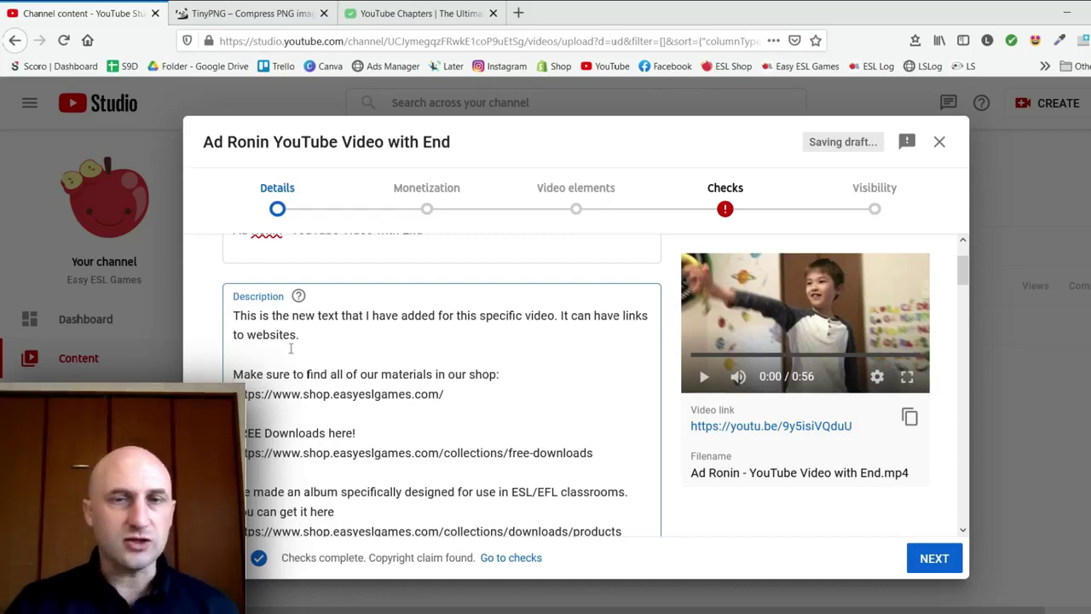
pyautogui.press('Return')
pyautogui.press('Return')
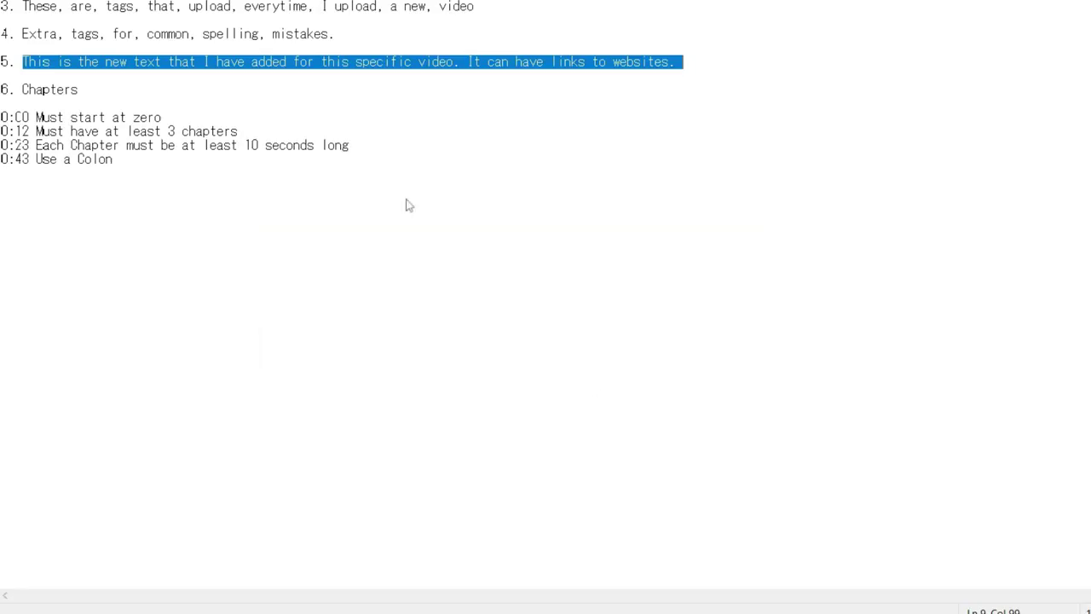
# - Copy the four chapter lines, "0:00 Must start at zero" through "0:43 Use a Colon", from the Notepad notes and paste them below the description's new text
pyautogui.scroll(2, 404, 204)
pyautogui.click(106, 195)
pyautogui.moveTo(105, 196); pyautogui.dragTo(3, 156)
pyautogui.rightClick(46, 154)
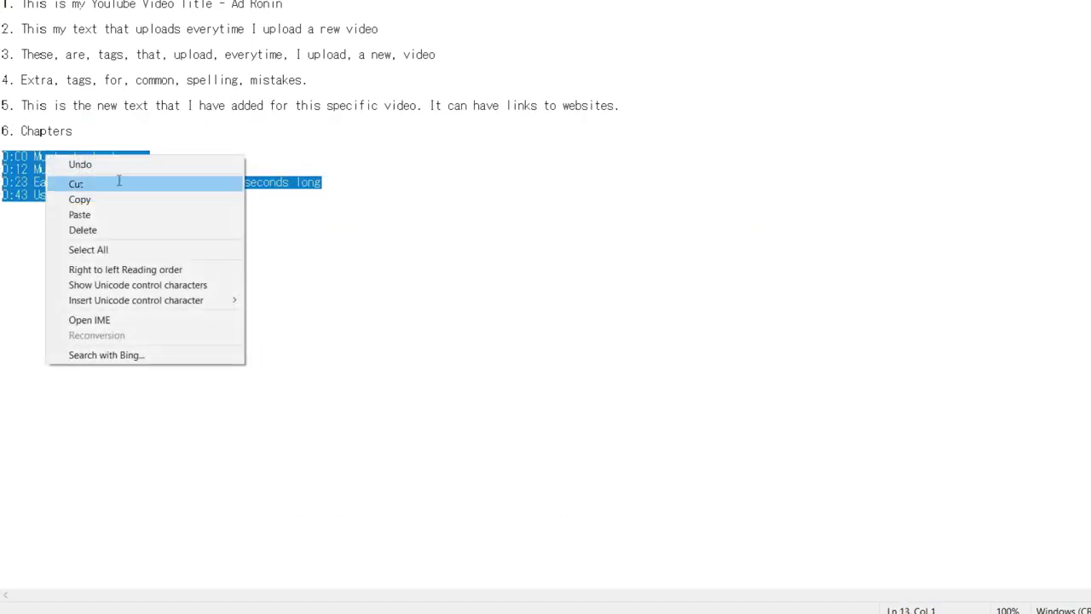
pyautogui.click(119, 199)
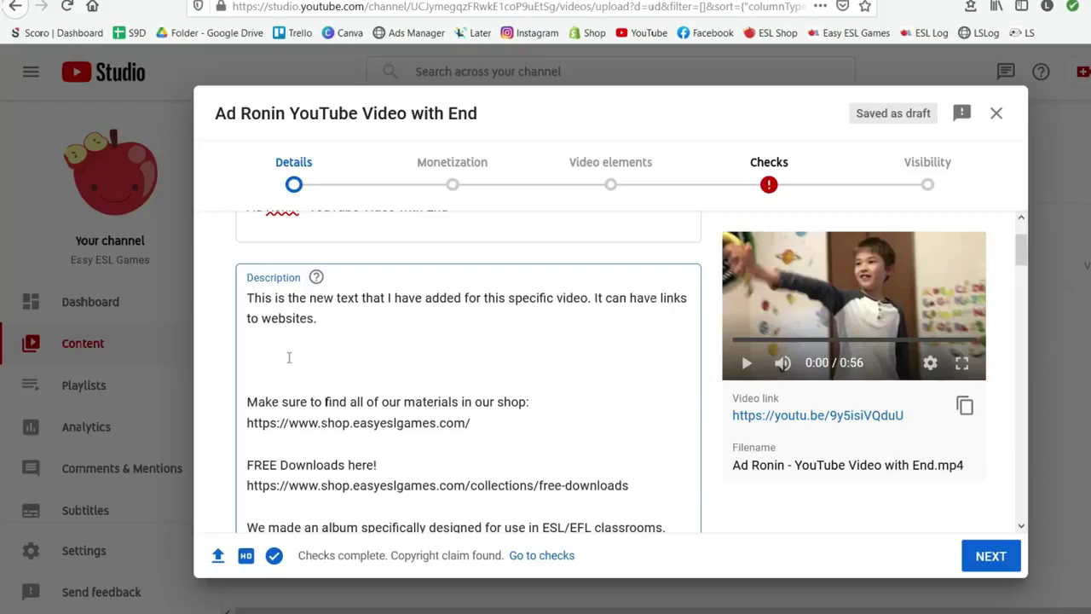
pyautogui.hotkey('ctrl', 'v')
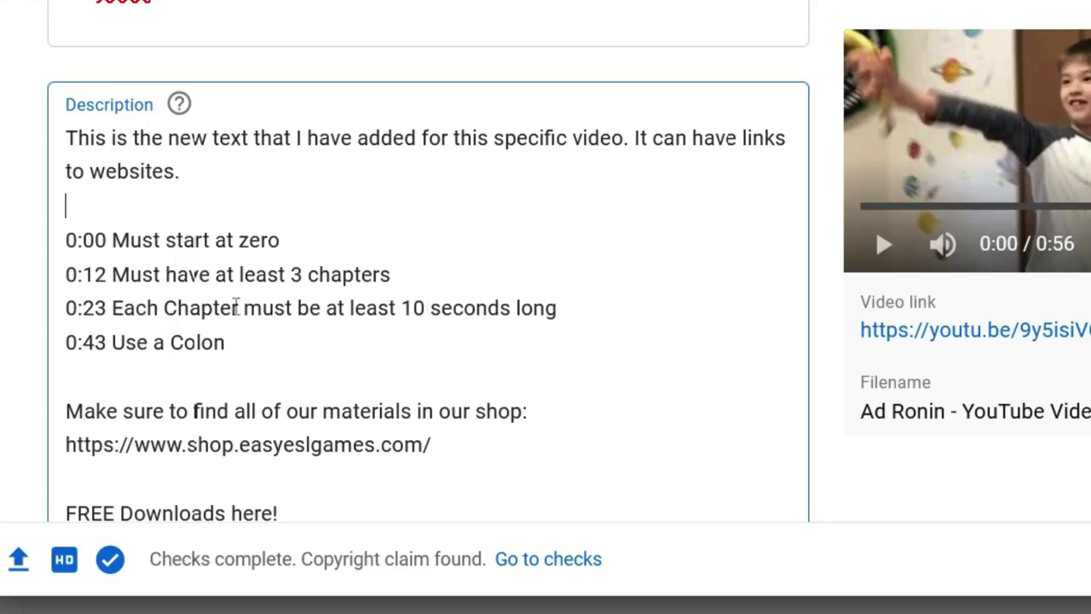
pyautogui.click(83, 342)
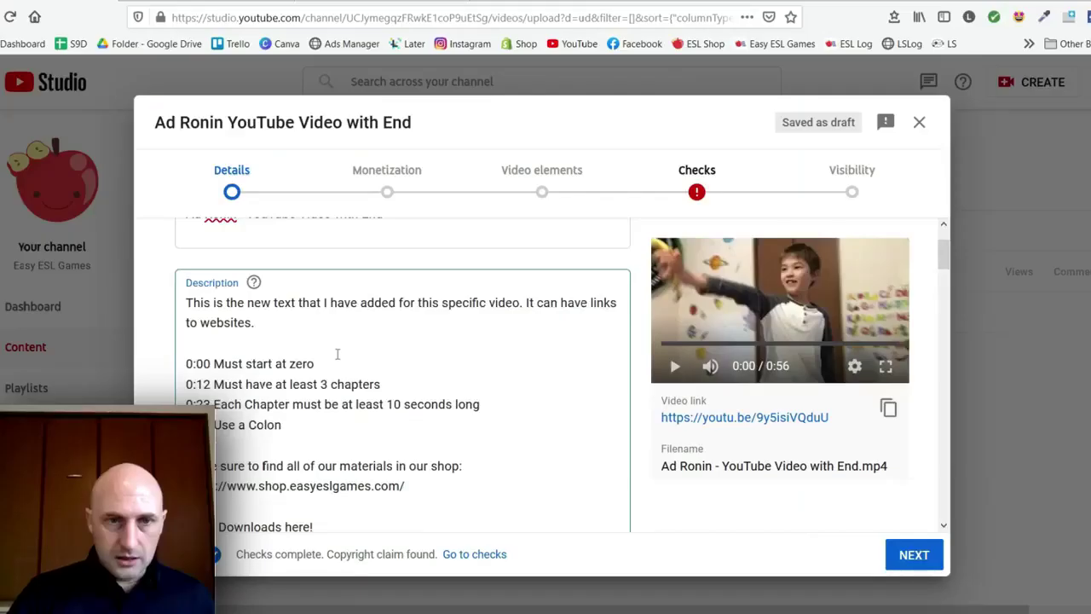
# - Add the video to the playlists ESL Games For Kids, ESL Whiteboard Games and ESL Game for New Teachers
pyautogui.scroll(-15, 333, 155)
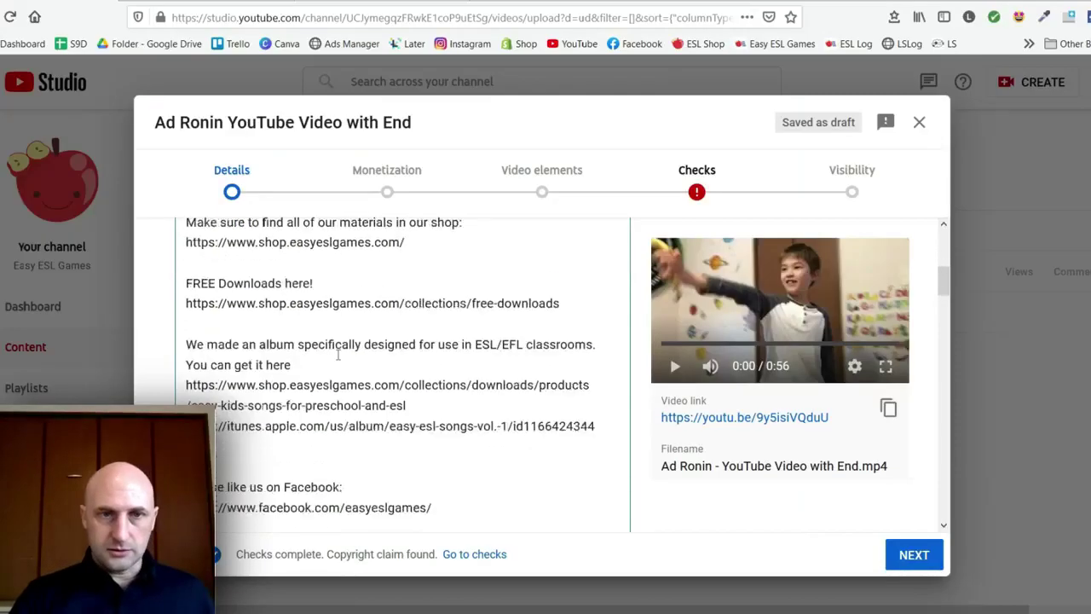
pyautogui.scroll(2, 419, 317)
pyautogui.scroll(-2, 420, 317)
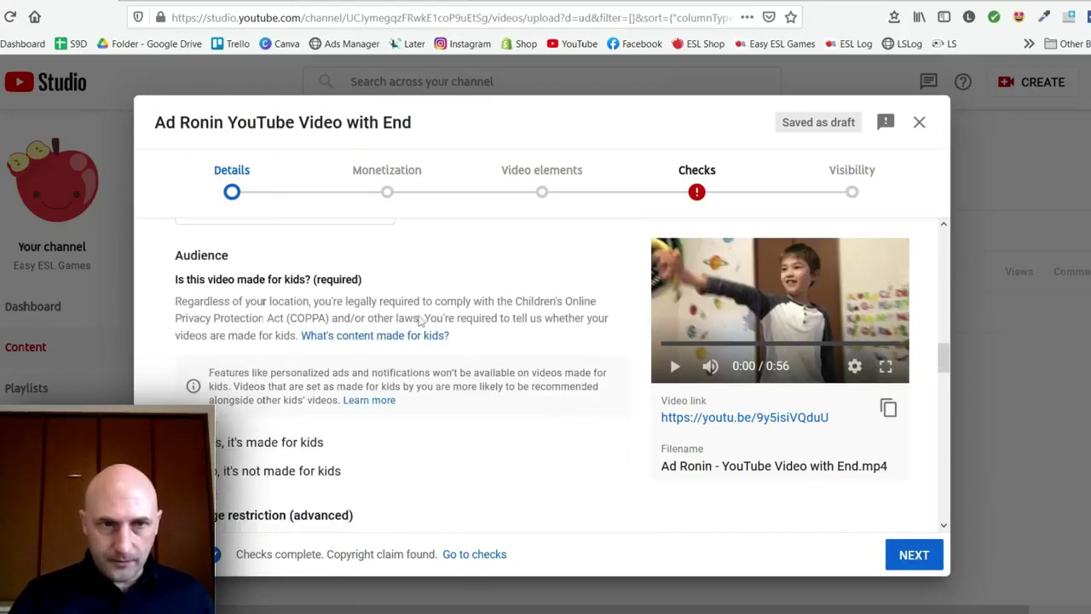
pyautogui.scroll(4, 390, 365)
pyautogui.scroll(-1, 341, 467)
pyautogui.click(340, 468)
pyautogui.click(202, 266)
pyautogui.click(203, 320)
pyautogui.click(203, 376)
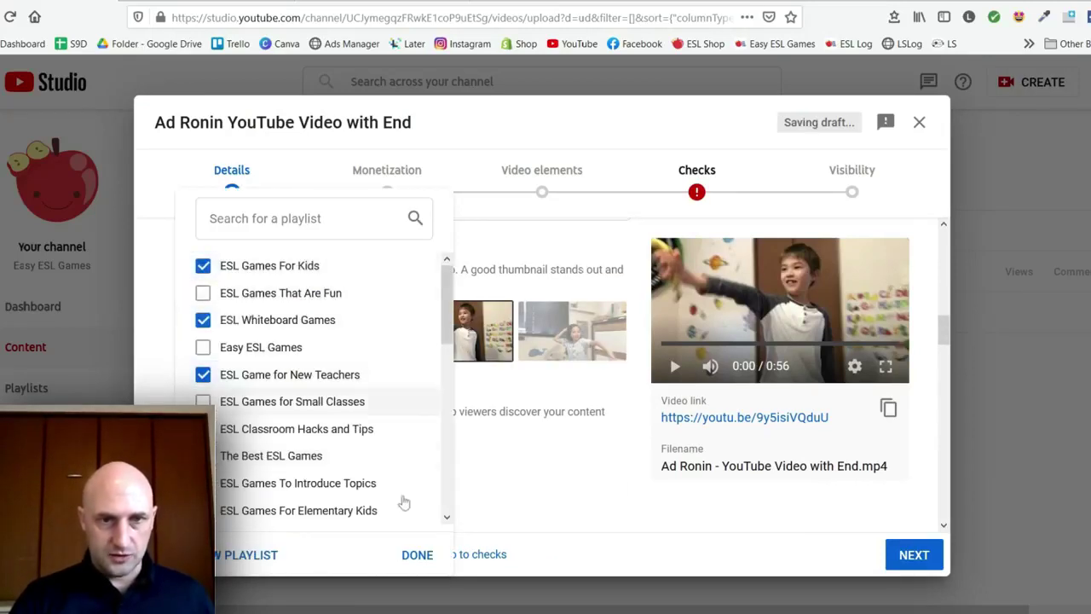
pyautogui.click(417, 555)
# - Set the video's audience to "No, it's not made for kids"
pyautogui.scroll(-3, 305, 401)
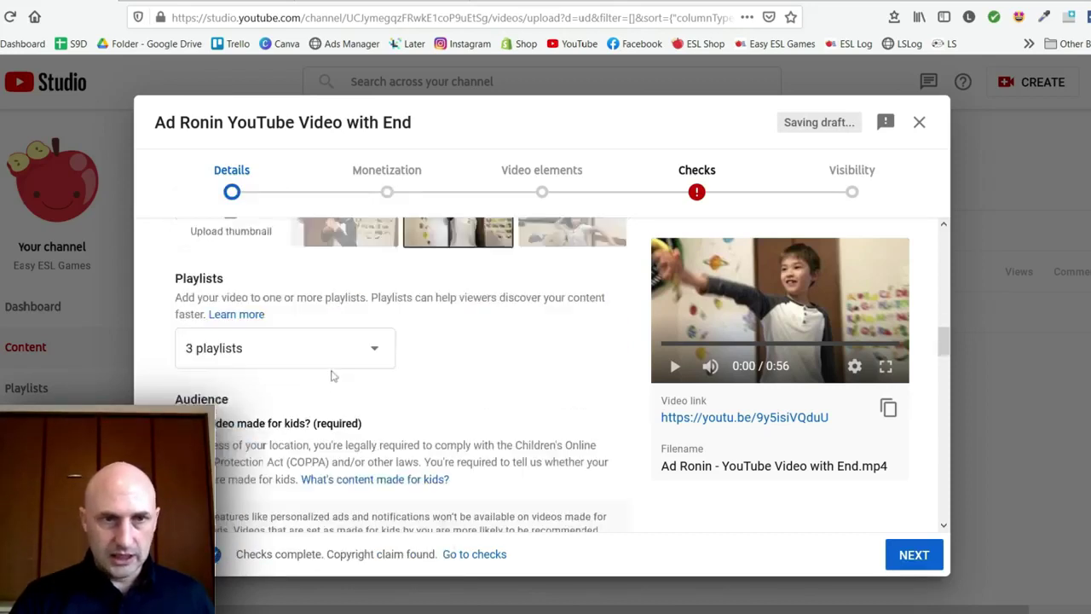
pyautogui.click(184, 384)
pyautogui.scroll(-4, 515, 297)
pyautogui.scroll(3, 514, 297)
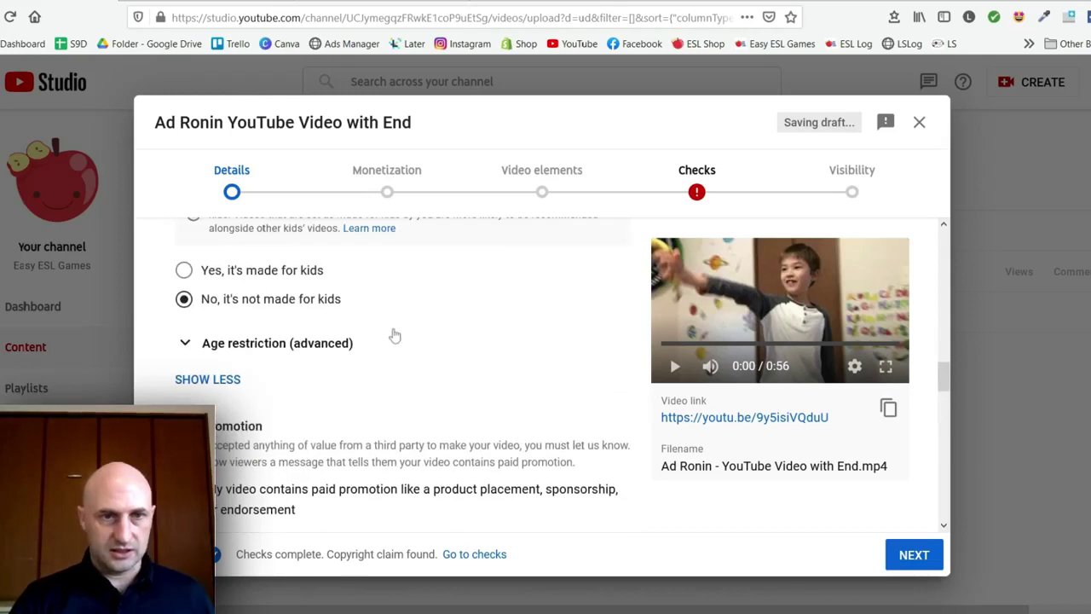
# - Copy "Extra, tags, for, common, spelling, mistakes." from the Notepad notes and append it to the video's tags
pyautogui.scroll(-2, 463, 324)
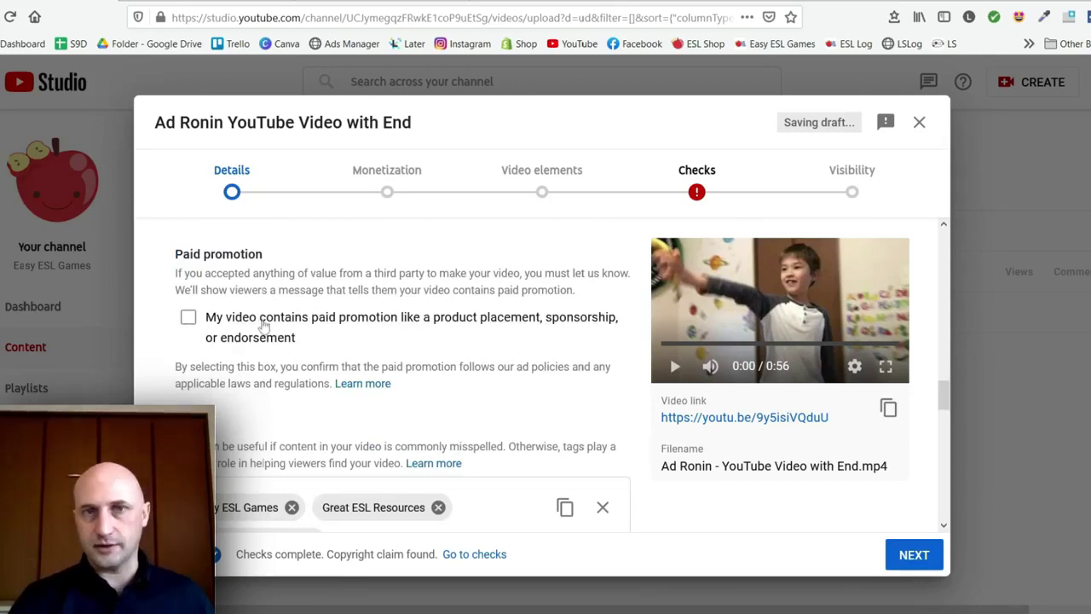
pyautogui.scroll(-3, 329, 324)
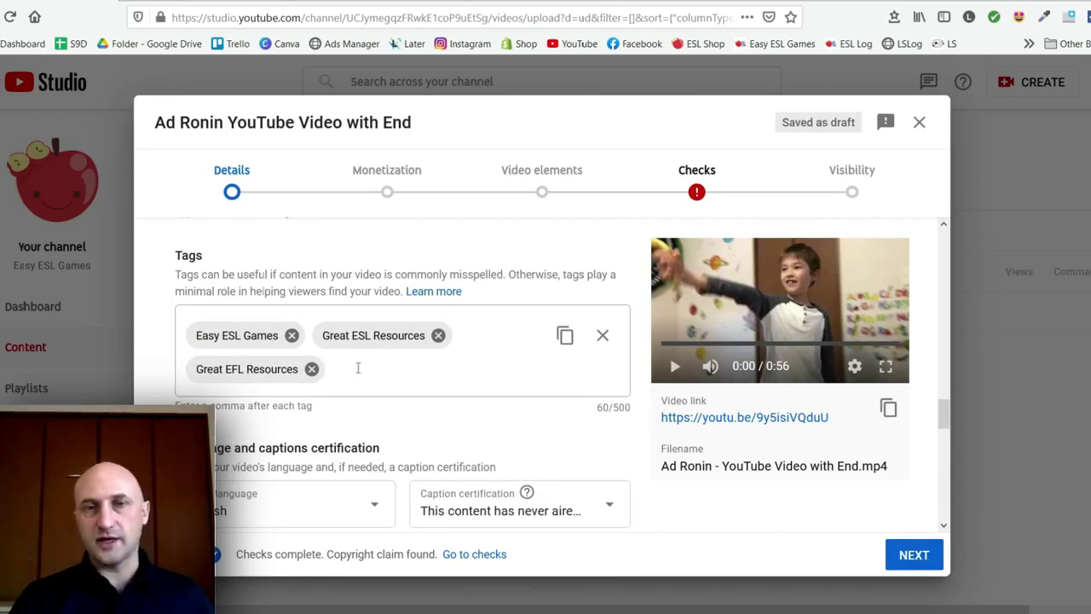
pyautogui.click(358, 367)
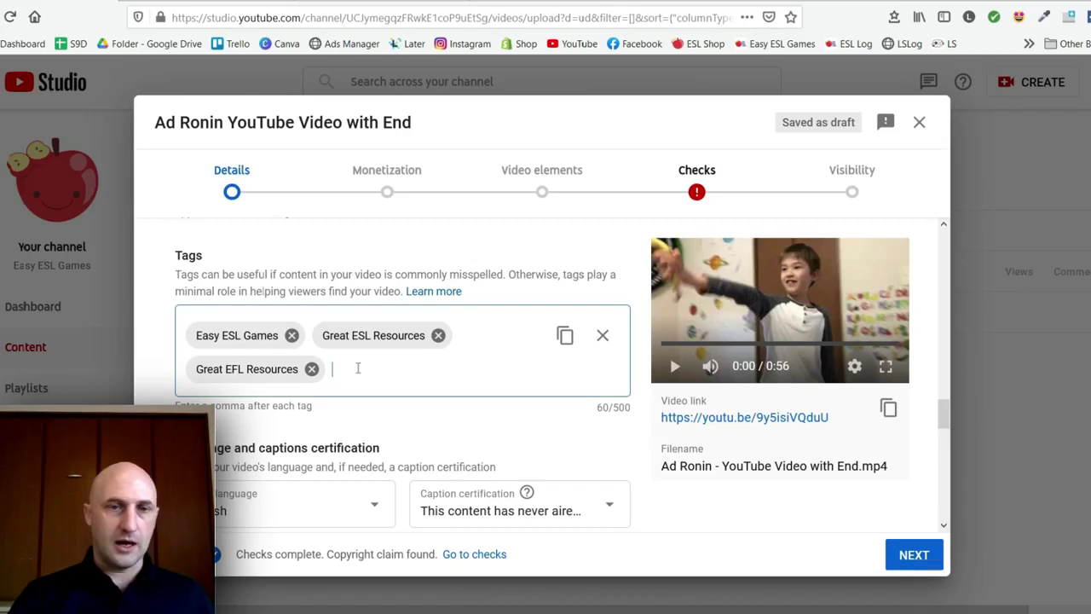
pyautogui.hotkey('alt', 'Tab')
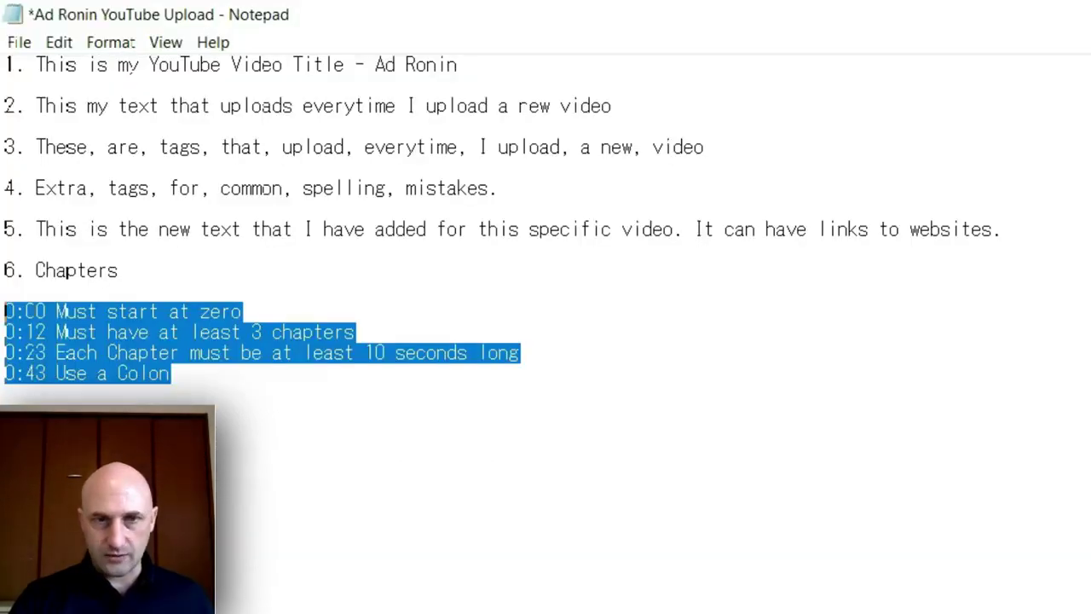
pyautogui.click(46, 281)
pyautogui.moveTo(37, 188); pyautogui.dragTo(509, 207)
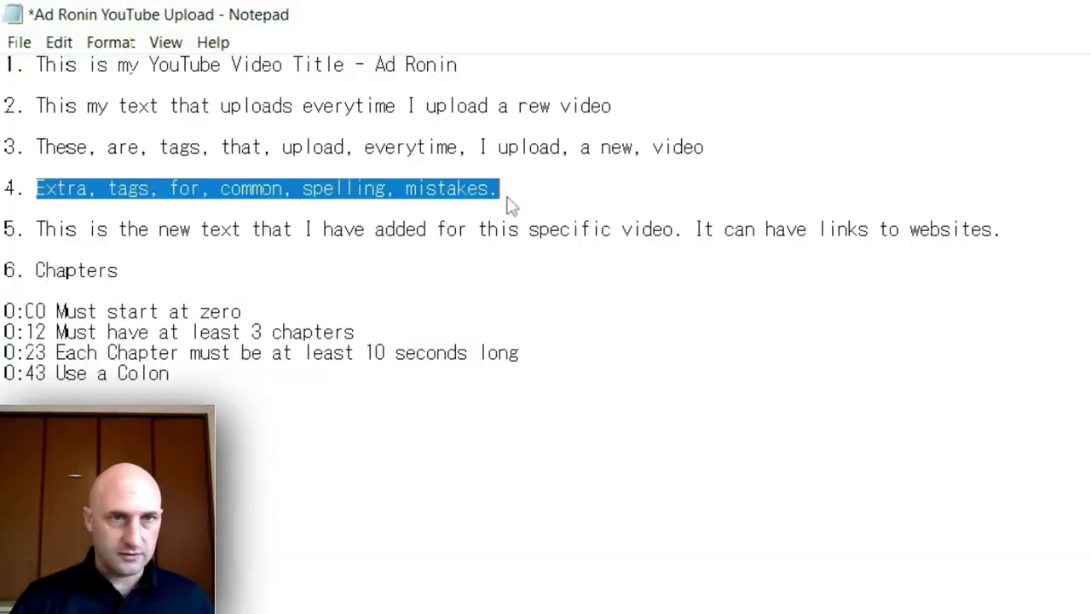
pyautogui.rightClick(465, 176)
pyautogui.click(536, 248)
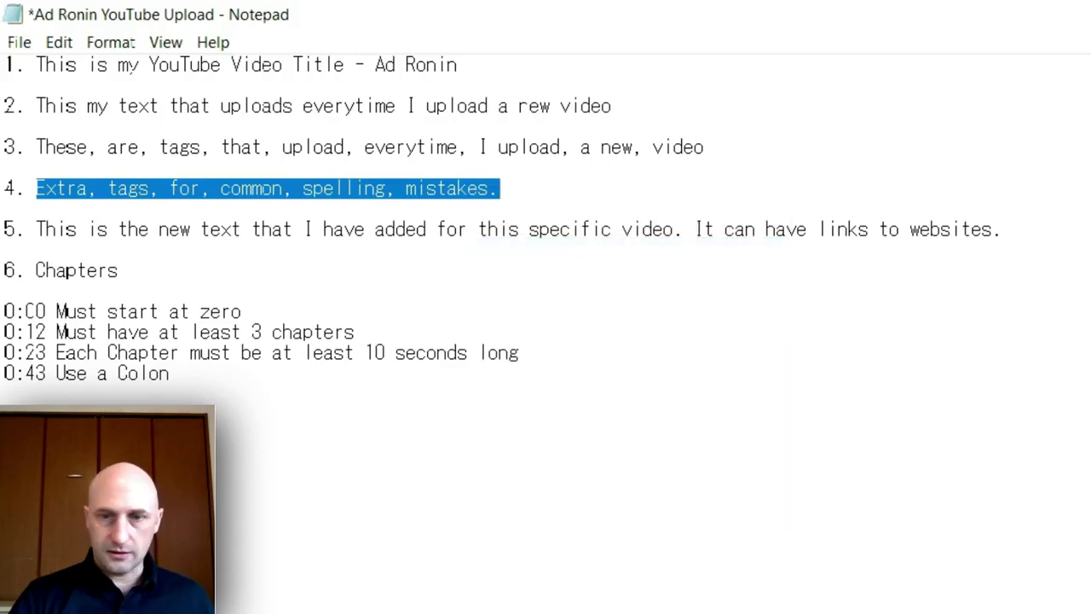
pyautogui.hotkey('alt', 'Tab')
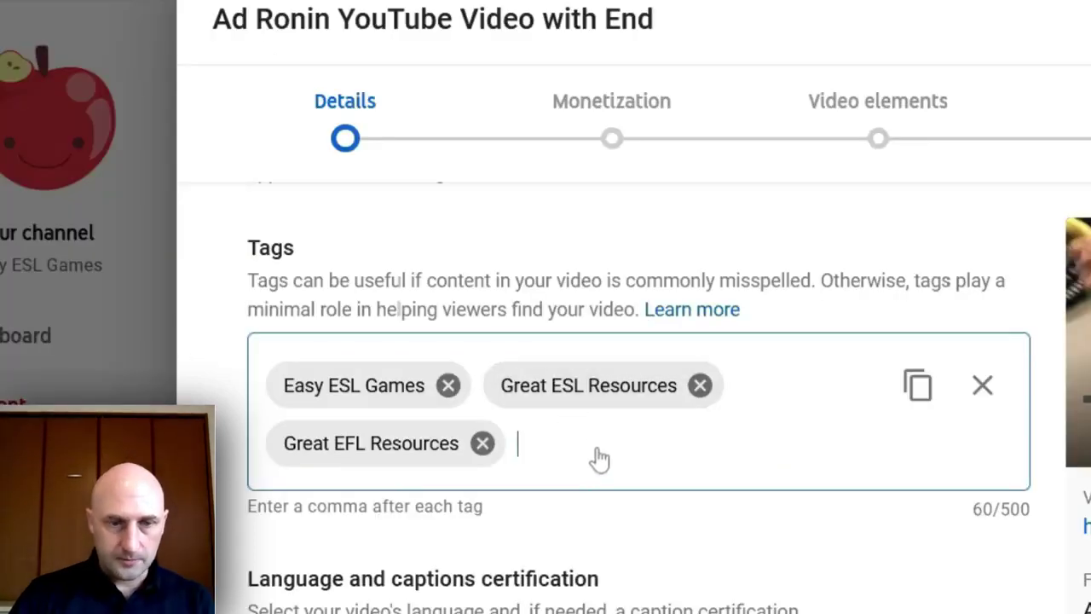
pyautogui.hotkey('ctrl', 'v')
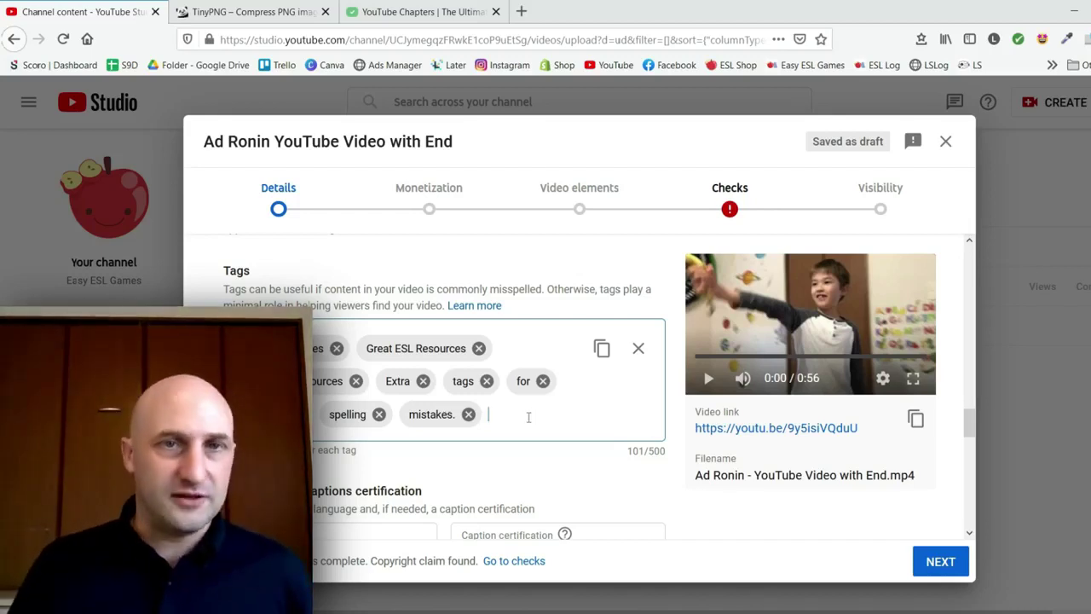
# - Examine the remaining detail settings, including language, recording date, license, embedding, category, comments and fundraiser
pyautogui.scroll(-10, 527, 412)
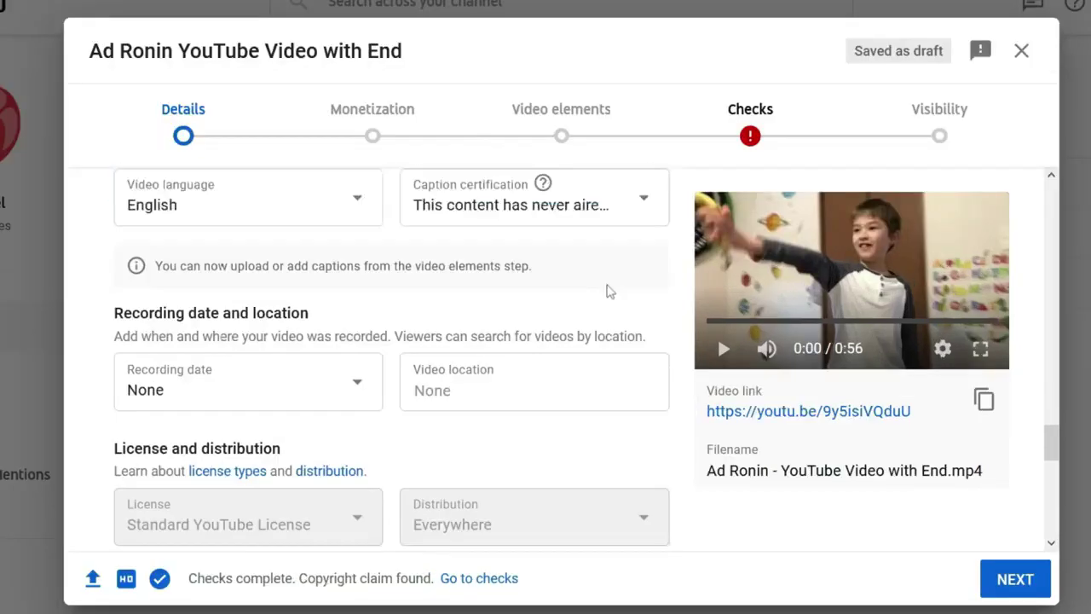
pyautogui.scroll(3, 300, 345)
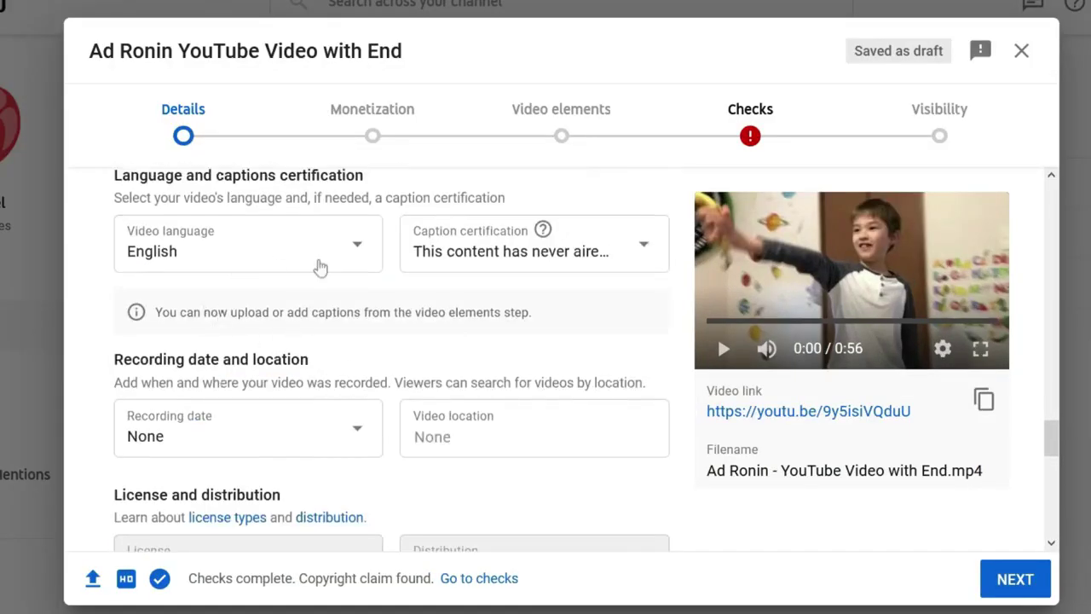
pyautogui.scroll(-3, 320, 267)
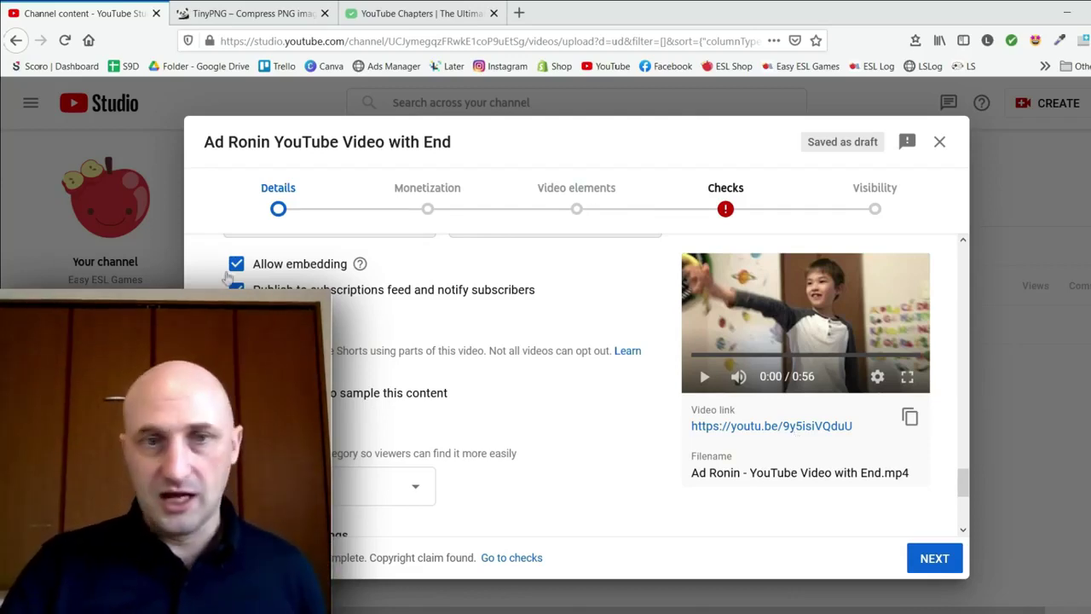
pyautogui.scroll(-3, 384, 302)
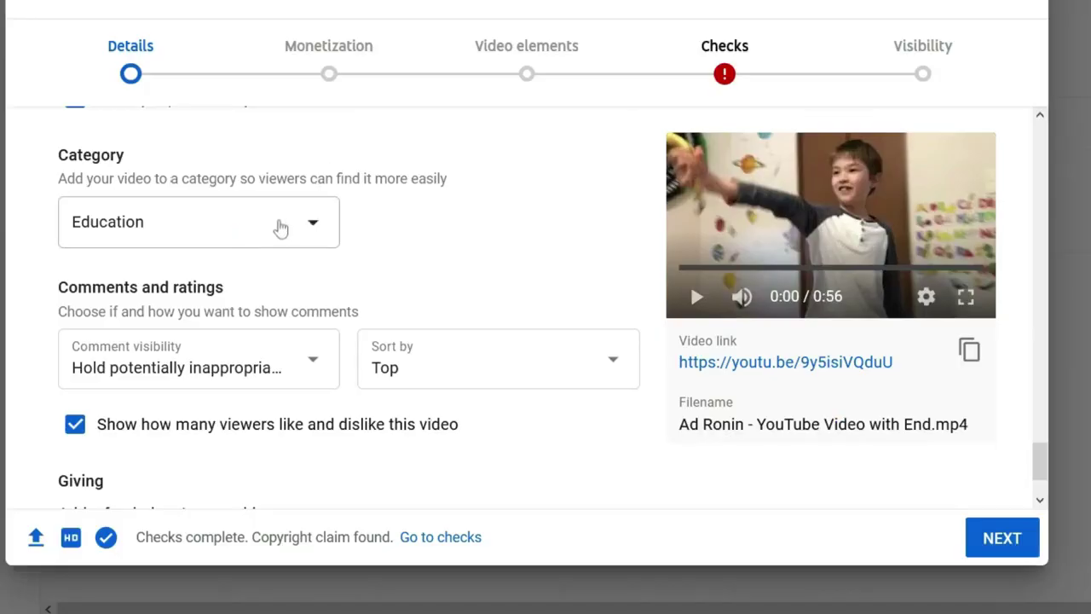
pyautogui.scroll(-2, 282, 227)
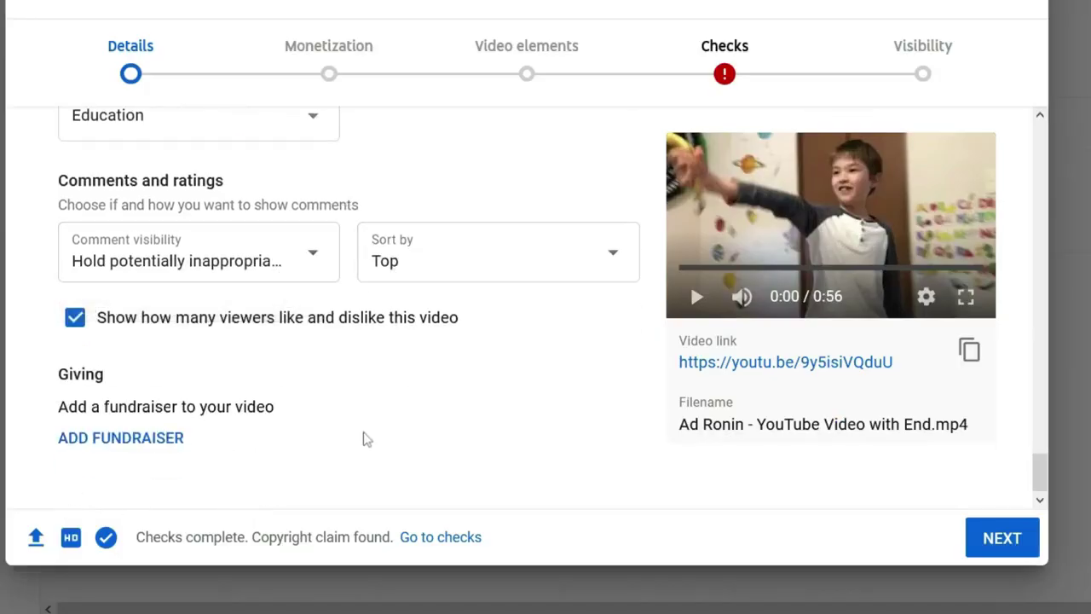
pyautogui.scroll(10, 446, 307)
pyautogui.scroll(6, 443, 303)
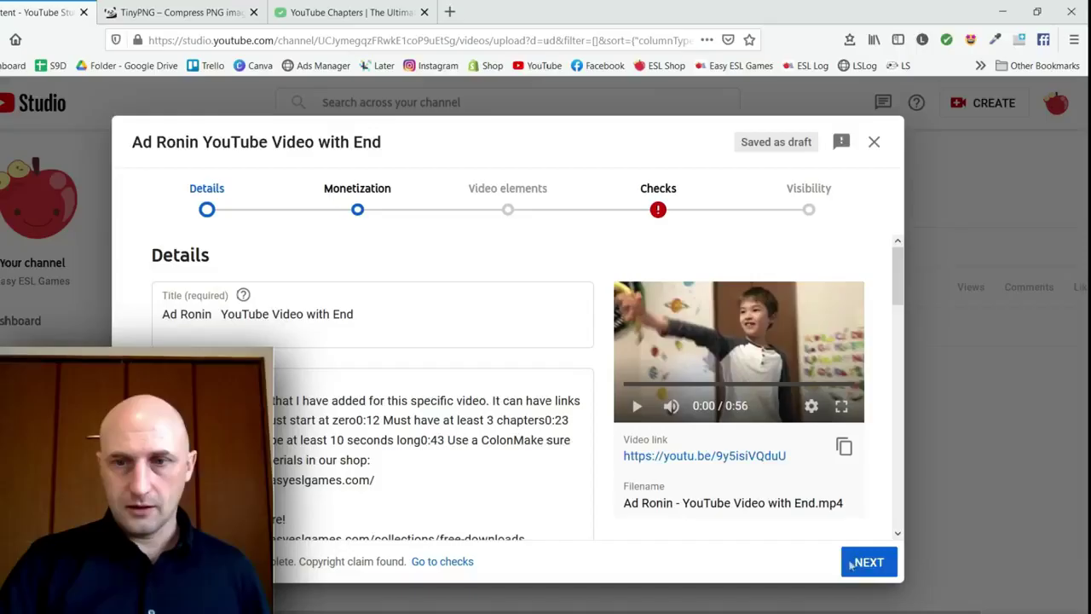
# - Continue to Monetization and examine the copyright claim notice and the available ad types
pyautogui.click(1002, 538)
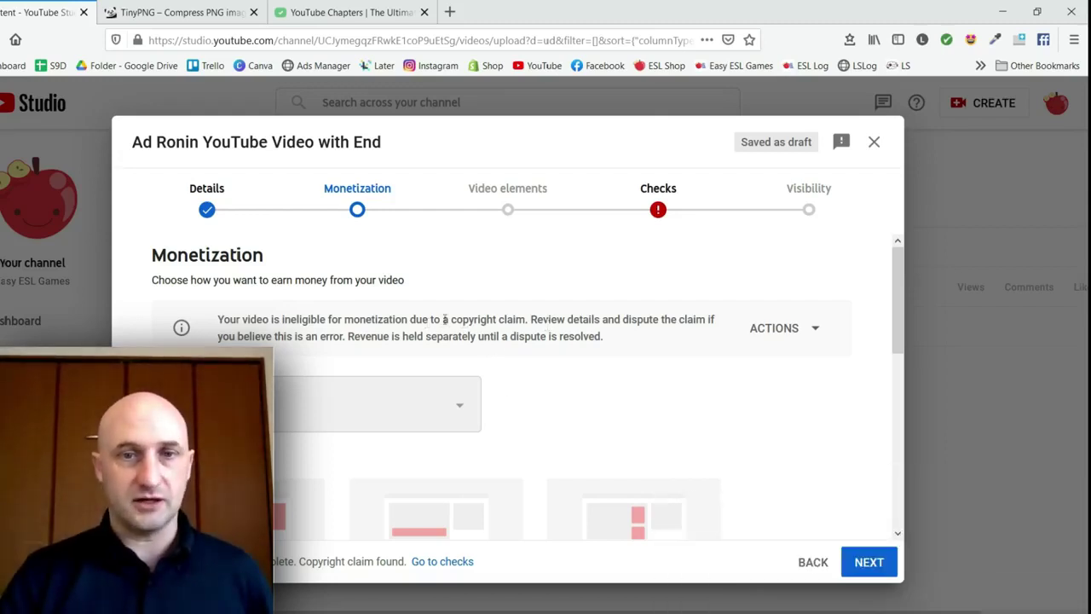
pyautogui.moveTo(451, 320); pyautogui.dragTo(527, 320)
pyautogui.scroll(-3, 529, 309)
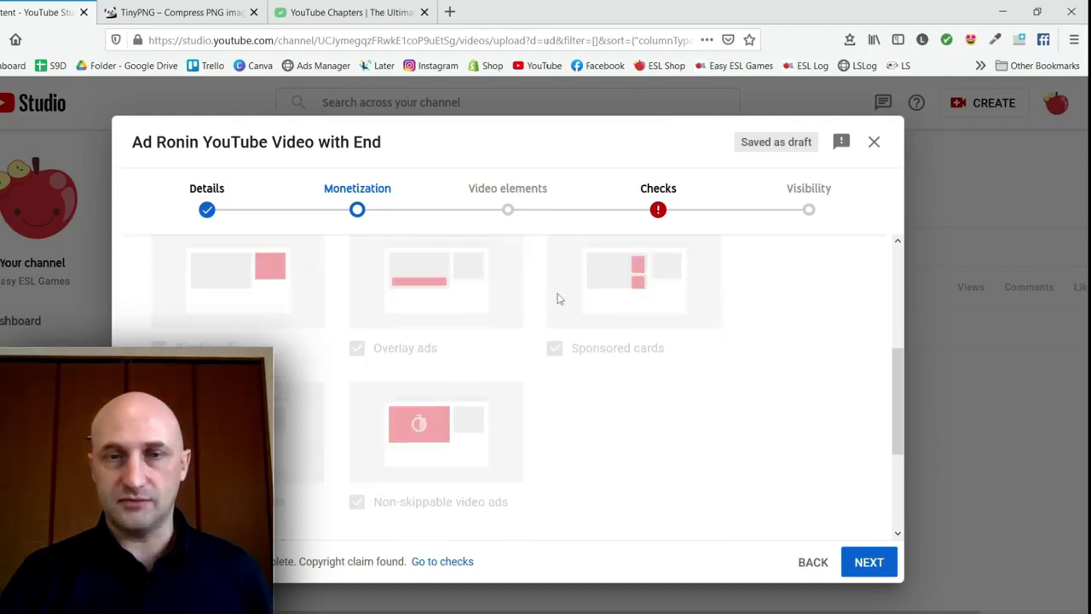
pyautogui.scroll(3, 556, 300)
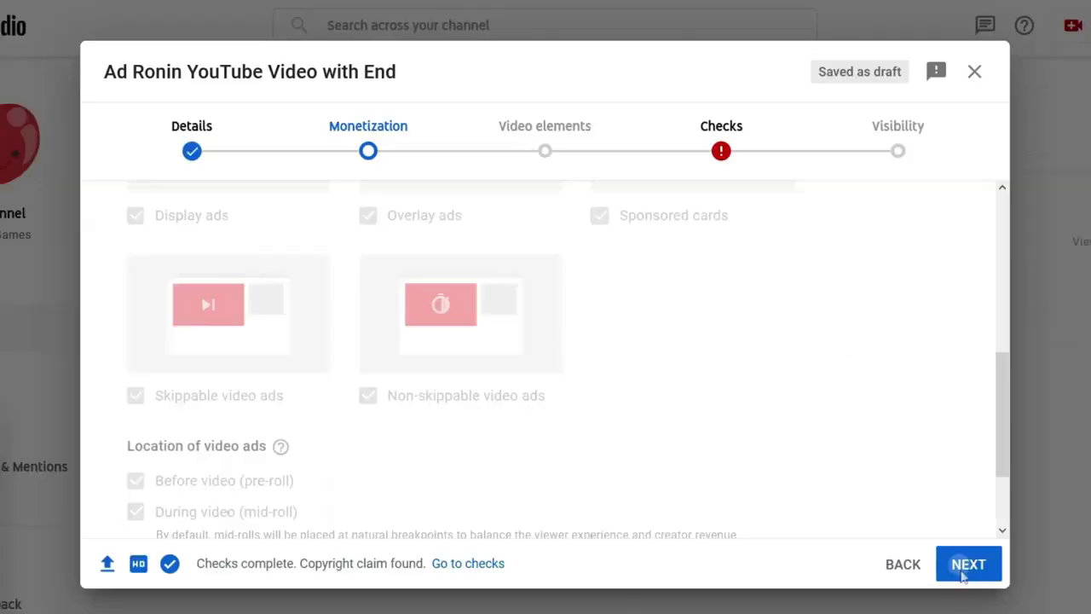
# - Continue to Video elements and open the option for adding subtitles
pyautogui.click(868, 562)
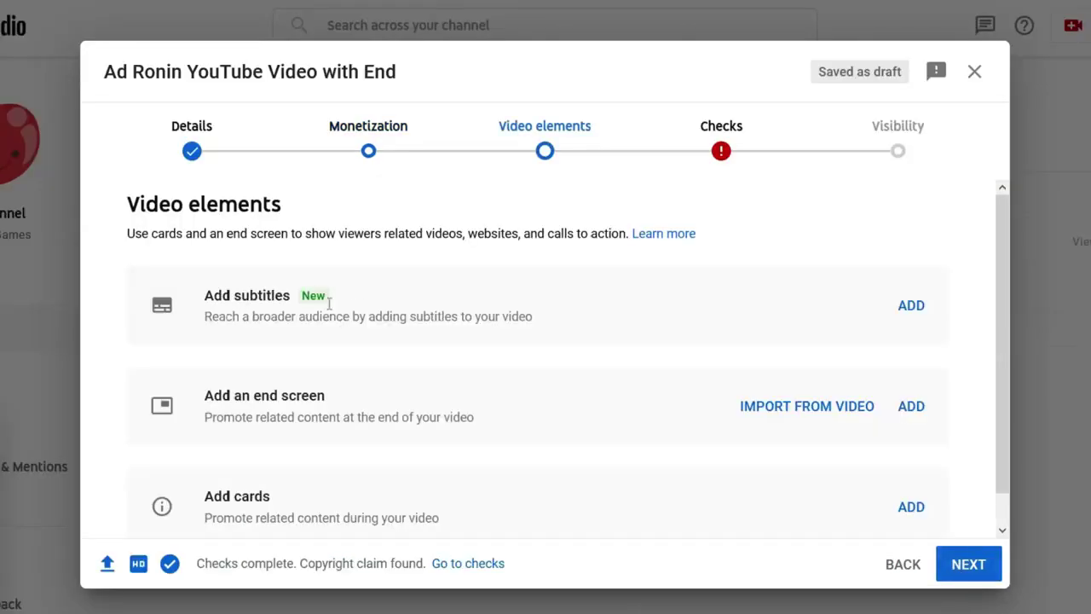
pyautogui.click(909, 304)
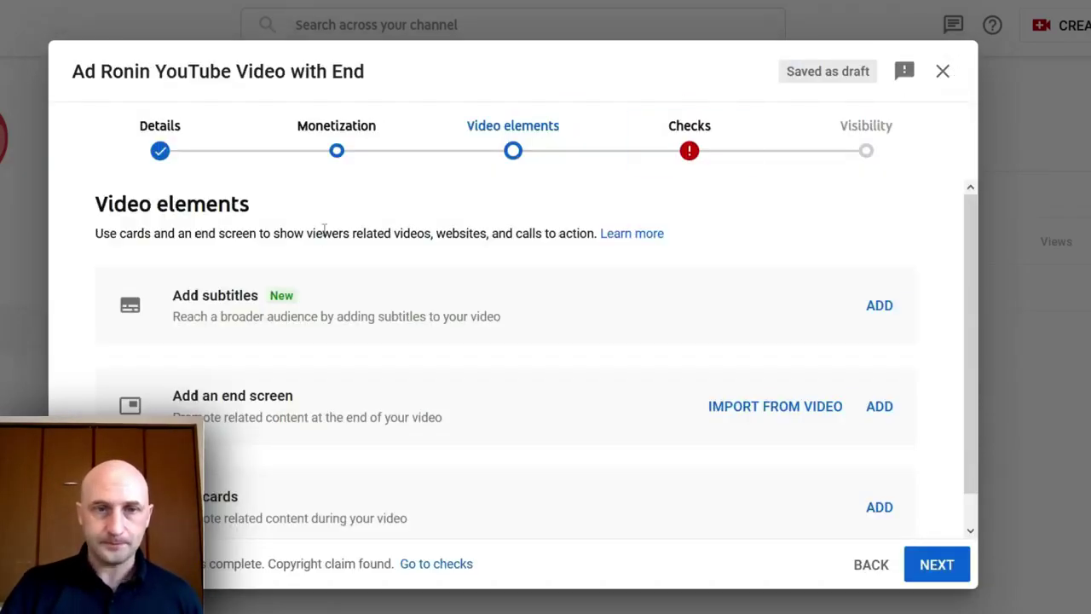
# - Start adding an end screen and move the playhead to 45:22 on its timeline
pyautogui.scroll(-1, 472, 340)
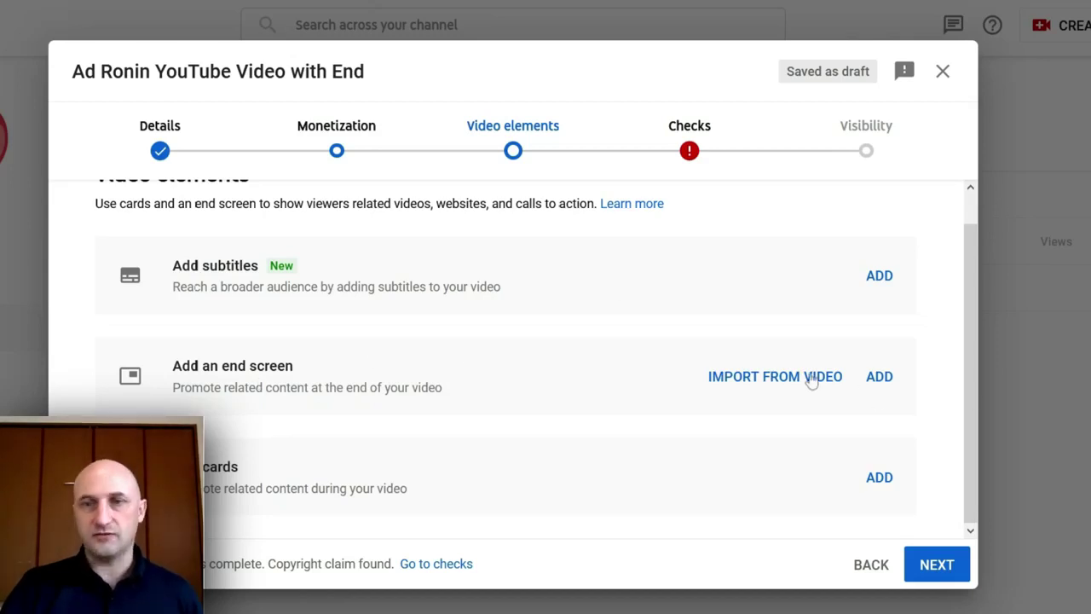
pyautogui.click(880, 378)
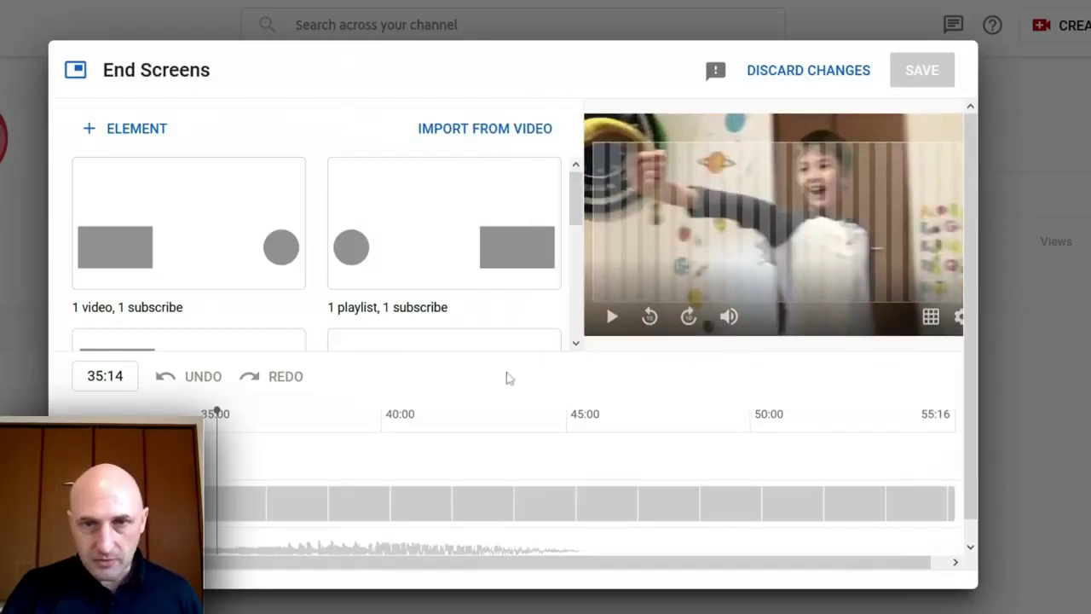
pyautogui.click(534, 435)
pyautogui.moveTo(571, 435)
pyautogui.mouseDown()
pyautogui.moveTo(677, 443)
pyautogui.moveTo(561, 453)
pyautogui.mouseUp()
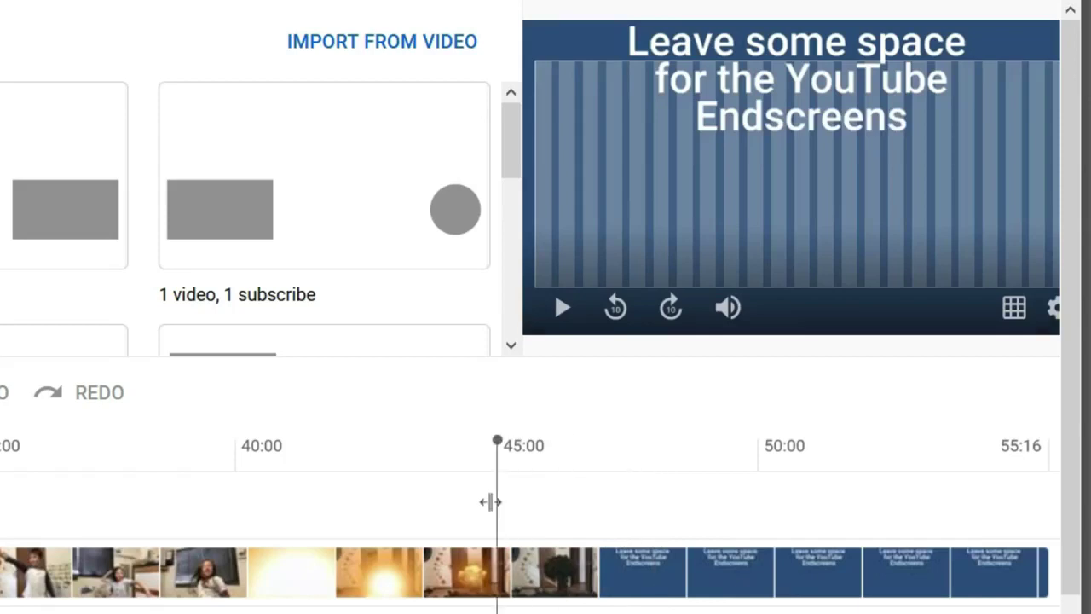
pyautogui.moveTo(490, 502); pyautogui.dragTo(535, 516)
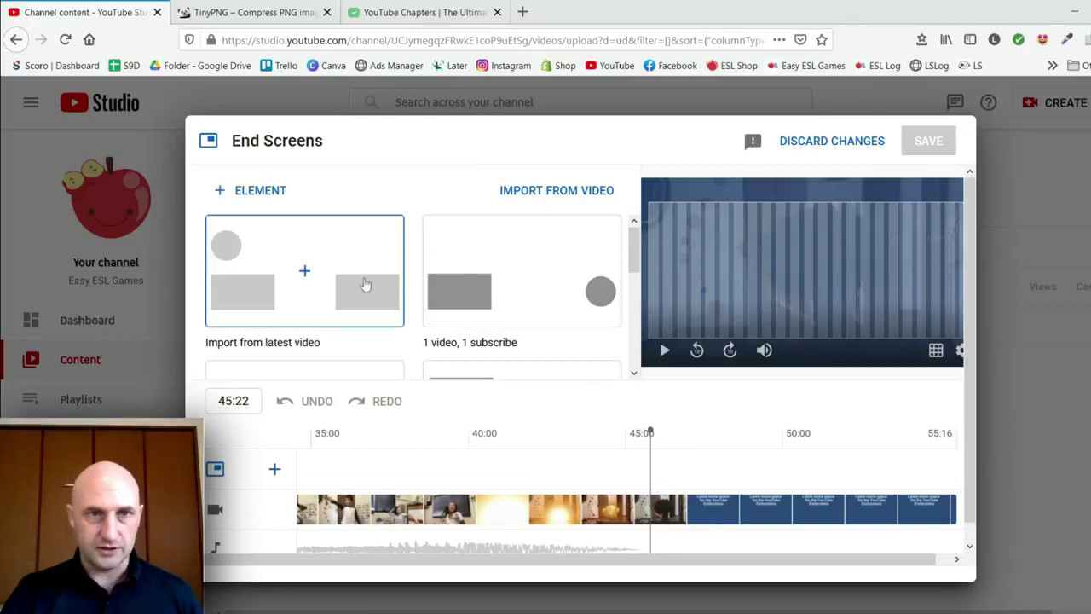
# - Import the end screen from the latest video and set the most recent upload element to start at 45:21
pyautogui.click(377, 285)
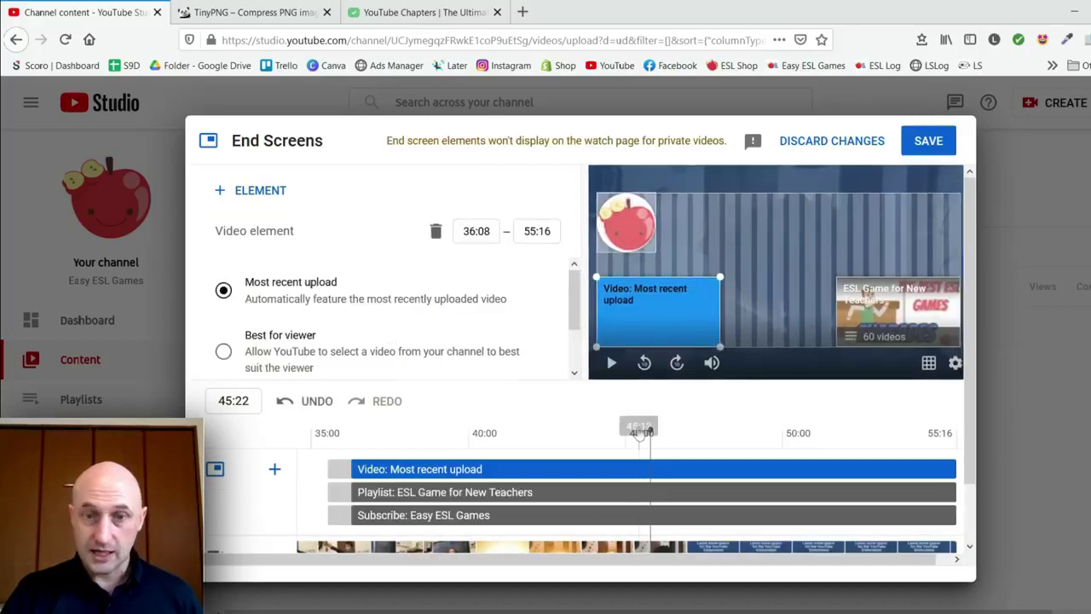
pyautogui.moveTo(354, 469); pyautogui.dragTo(649, 469)
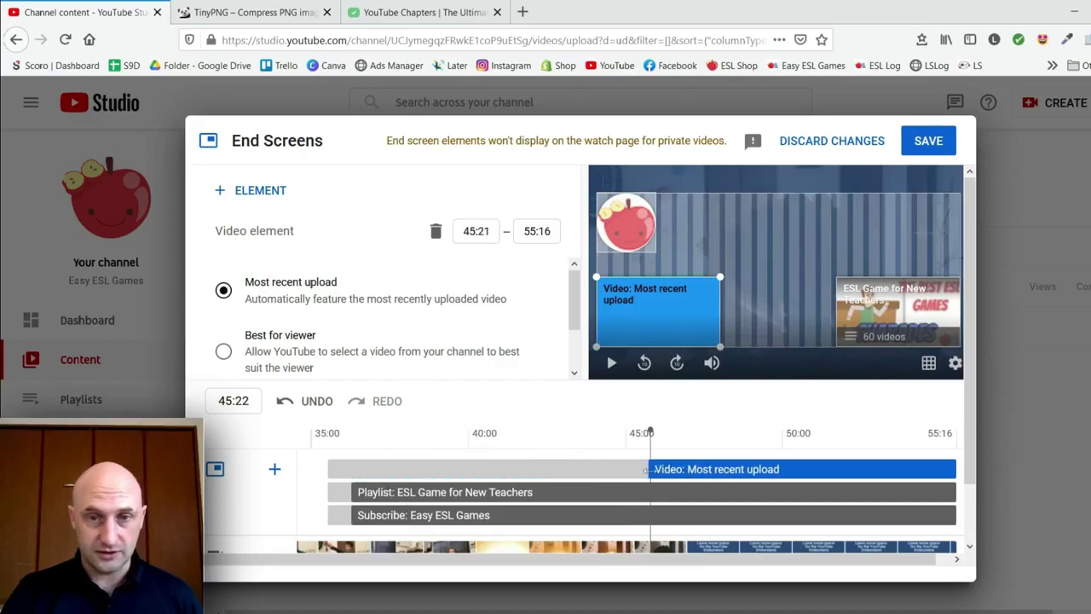
# - Set the playlist and subscribe elements to start at 45:21 and preview the end screen from before that point
pyautogui.click(358, 493)
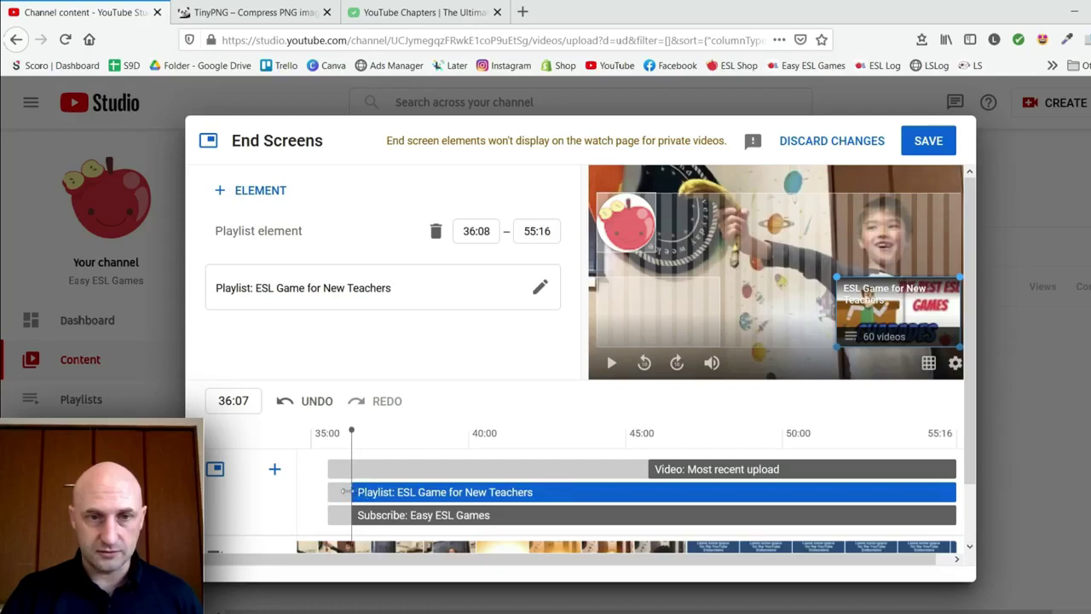
pyautogui.moveTo(345, 492); pyautogui.dragTo(649, 492)
pyautogui.moveTo(353, 515); pyautogui.dragTo(653, 515)
pyautogui.click(461, 470)
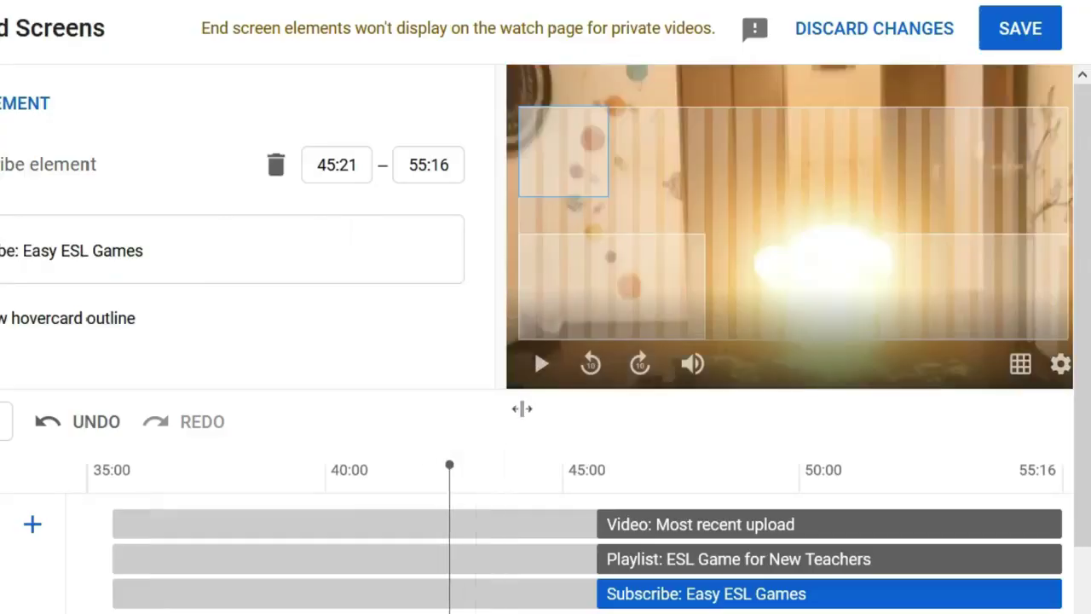
pyautogui.click(540, 364)
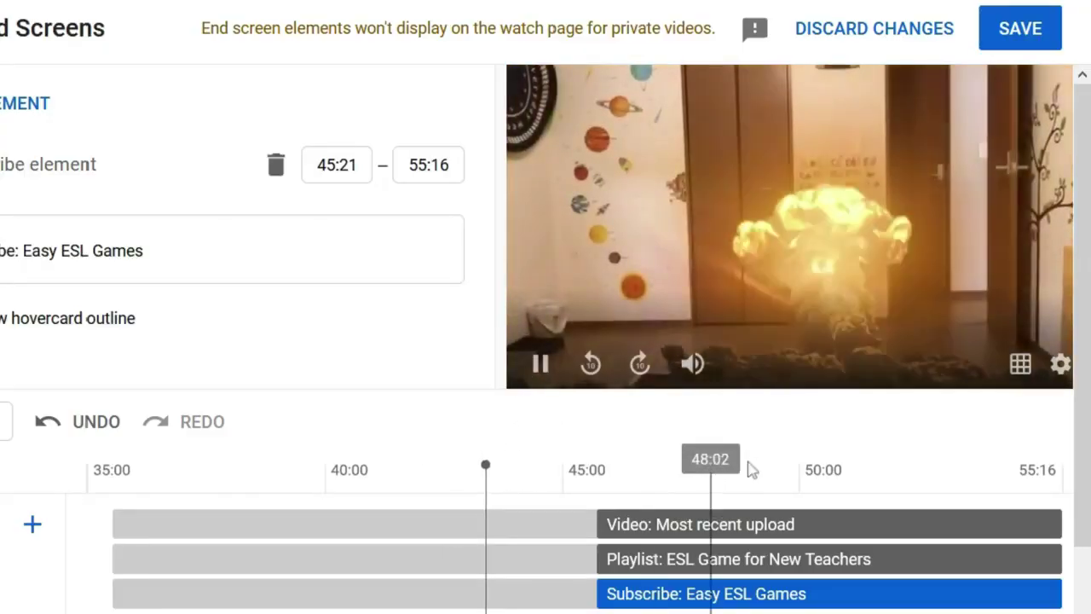
pyautogui.click(541, 364)
# - Move the subscribe element between the video and playlist elements and set the video element to Best for viewer
pyautogui.moveTo(563, 156); pyautogui.dragTo(787, 284)
pyautogui.click(658, 289)
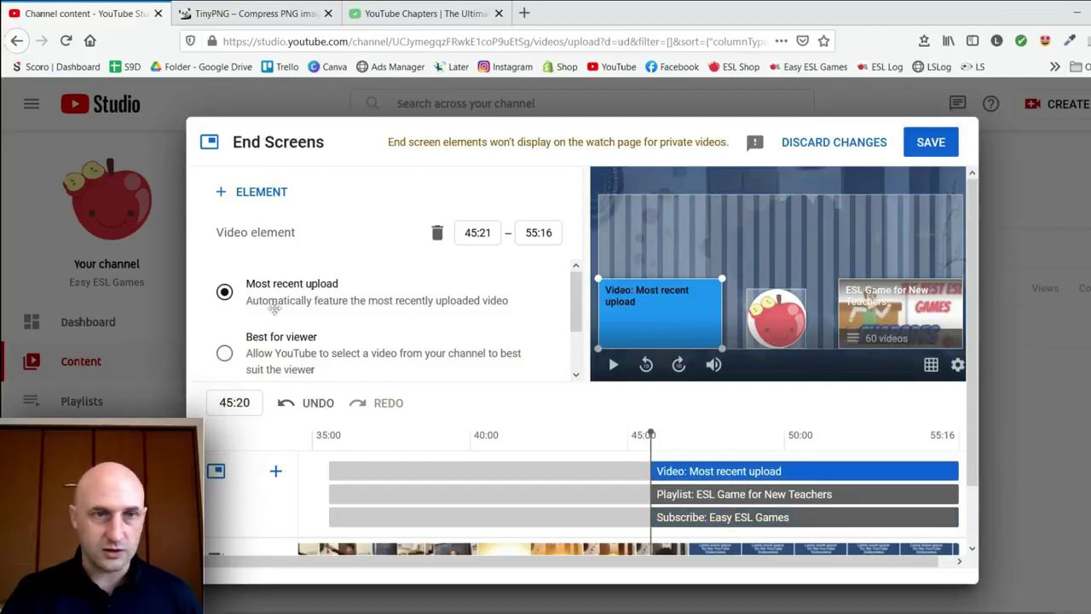
pyautogui.click(226, 354)
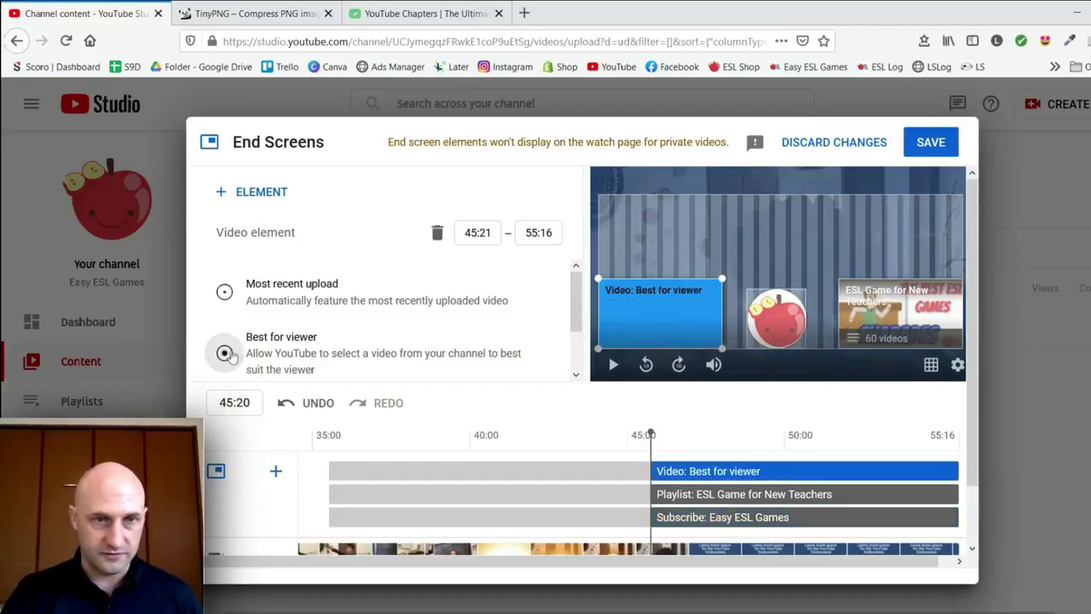
# - Check the playlist element and the available end screen element types, and discard the end screen changes
pyautogui.click(881, 295)
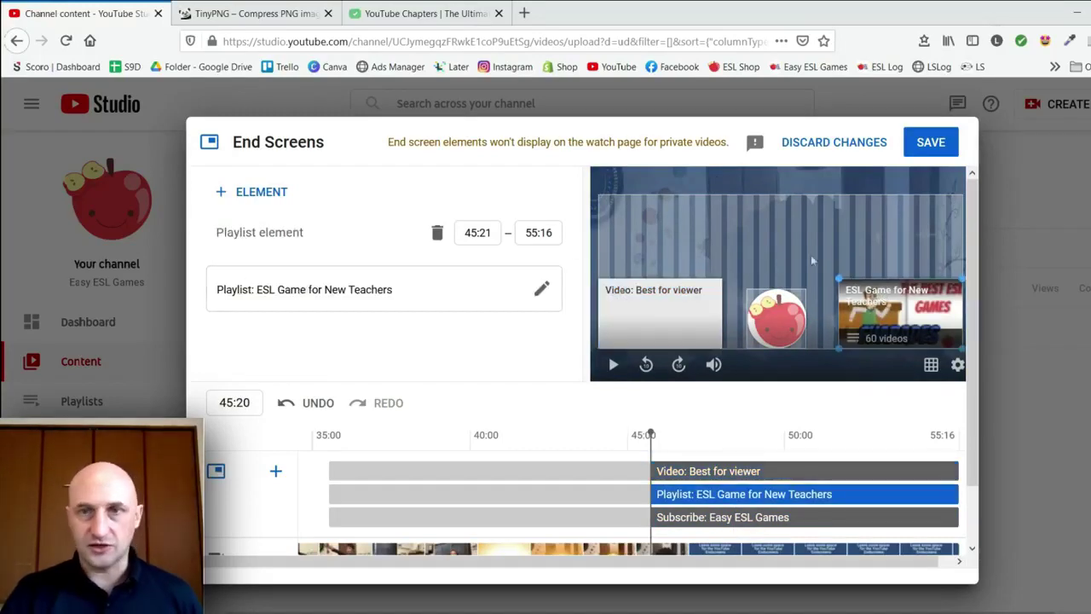
pyautogui.click(220, 196)
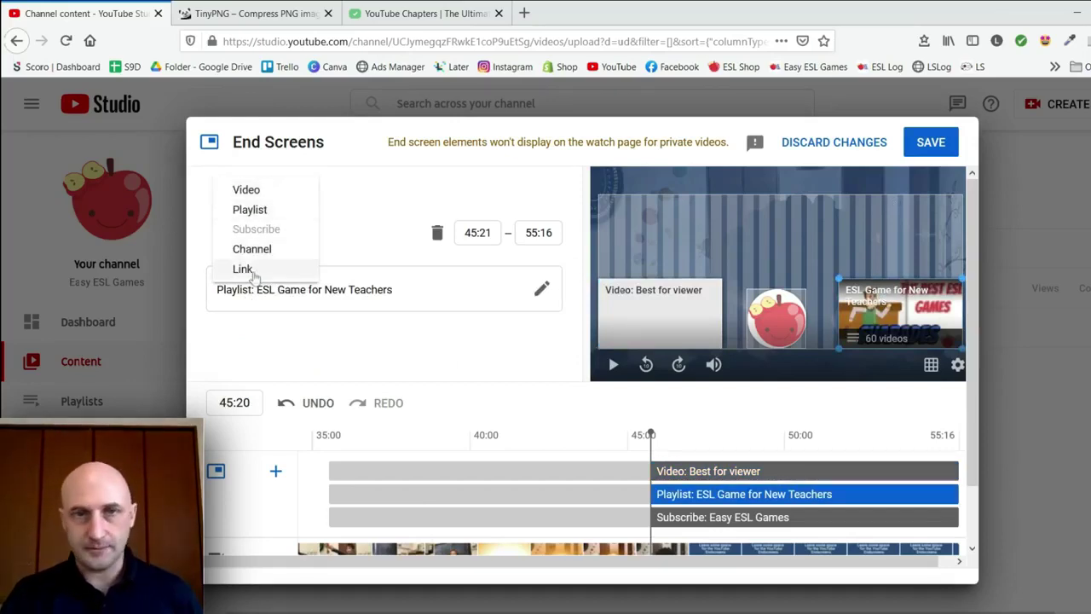
pyautogui.press('Escape')
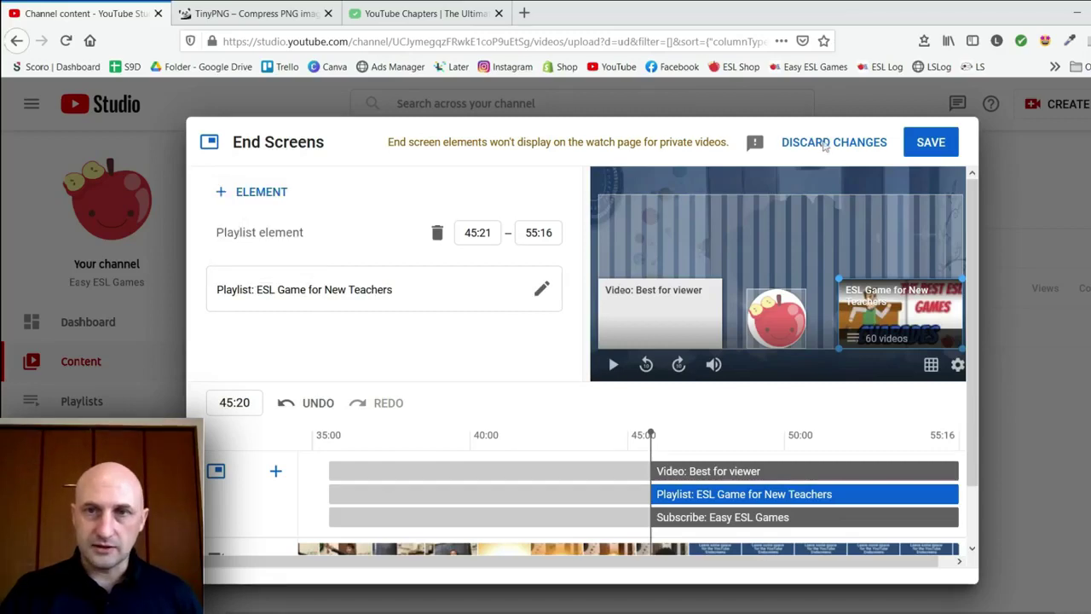
pyautogui.click(825, 147)
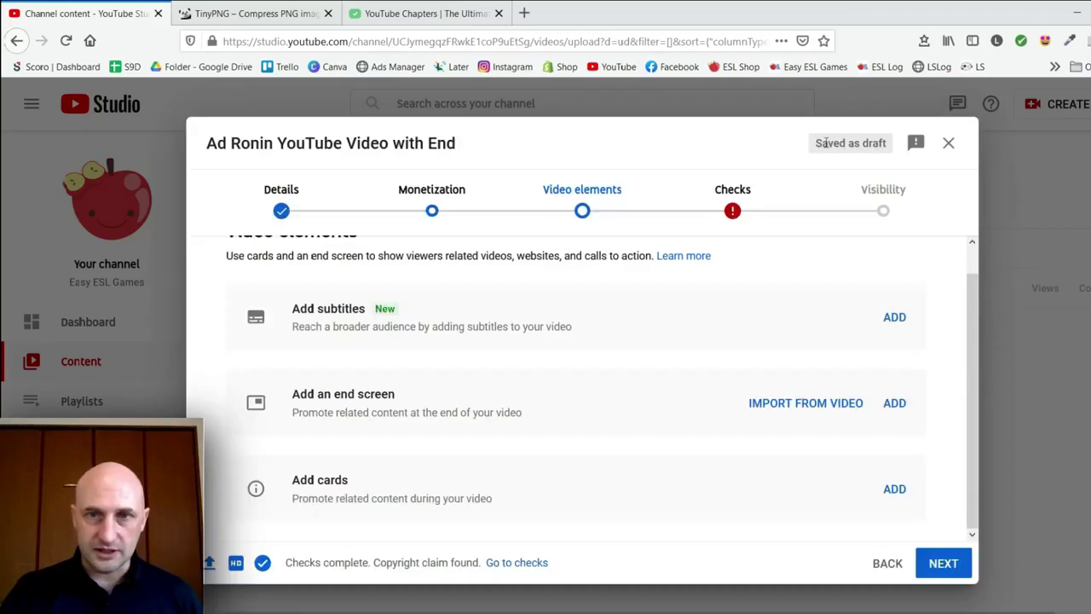
# - Import the end screen from the 10 Tips For Using a Virtual Whiteboard video, starting its playlist element at 46:10 and its video element slightly after
pyautogui.click(788, 409)
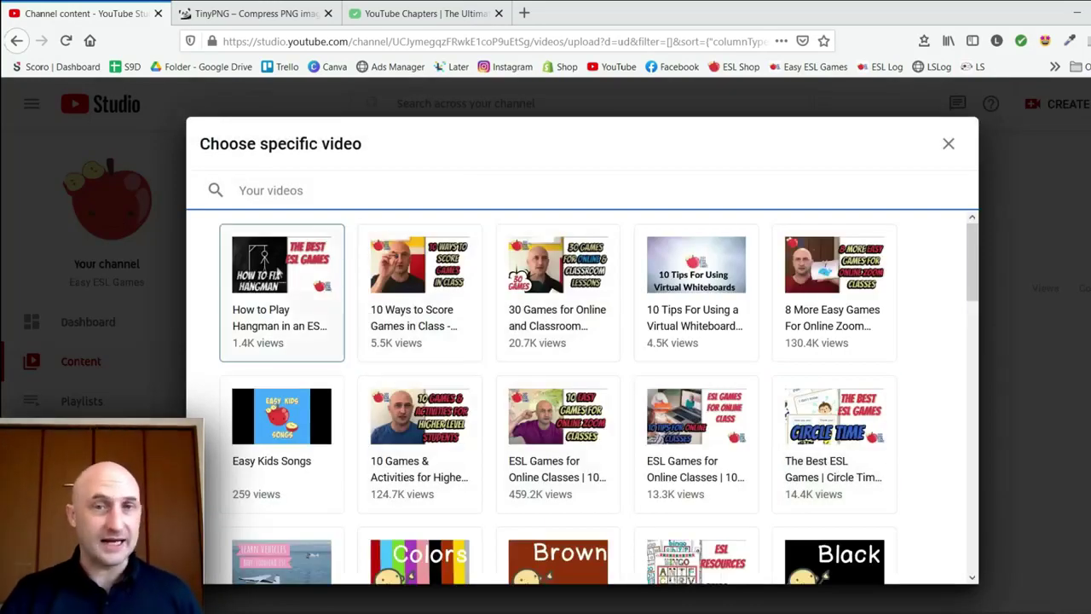
pyautogui.click(688, 254)
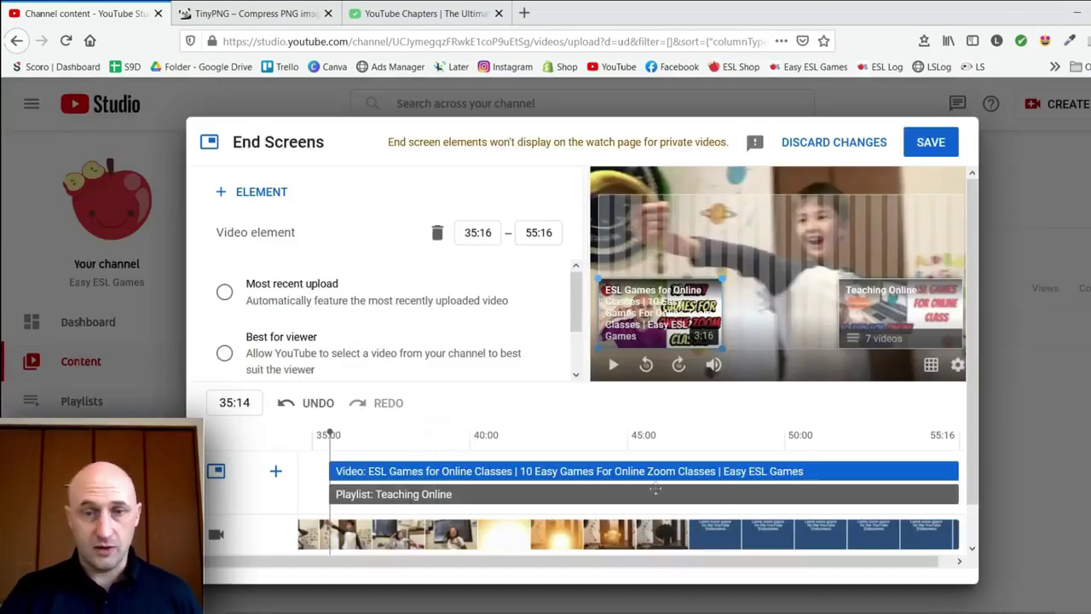
pyautogui.moveTo(329, 471); pyautogui.dragTo(680, 470)
pyautogui.moveTo(326, 494); pyautogui.dragTo(669, 495)
# - Preview the end screen from 44:06 and save it
pyautogui.moveTo(333, 437); pyautogui.dragTo(605, 436)
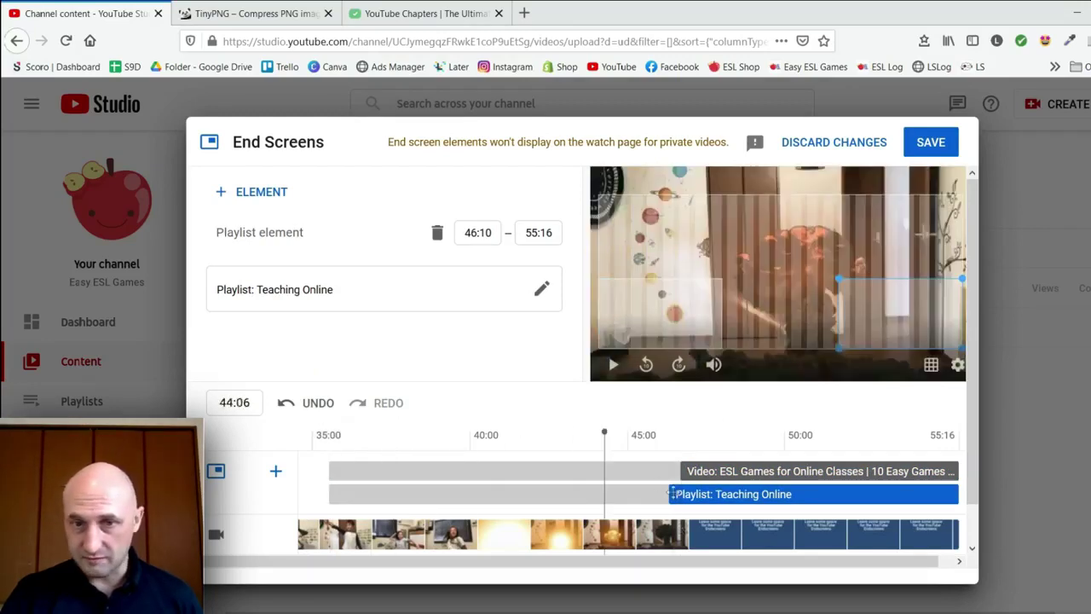
pyautogui.press('space')
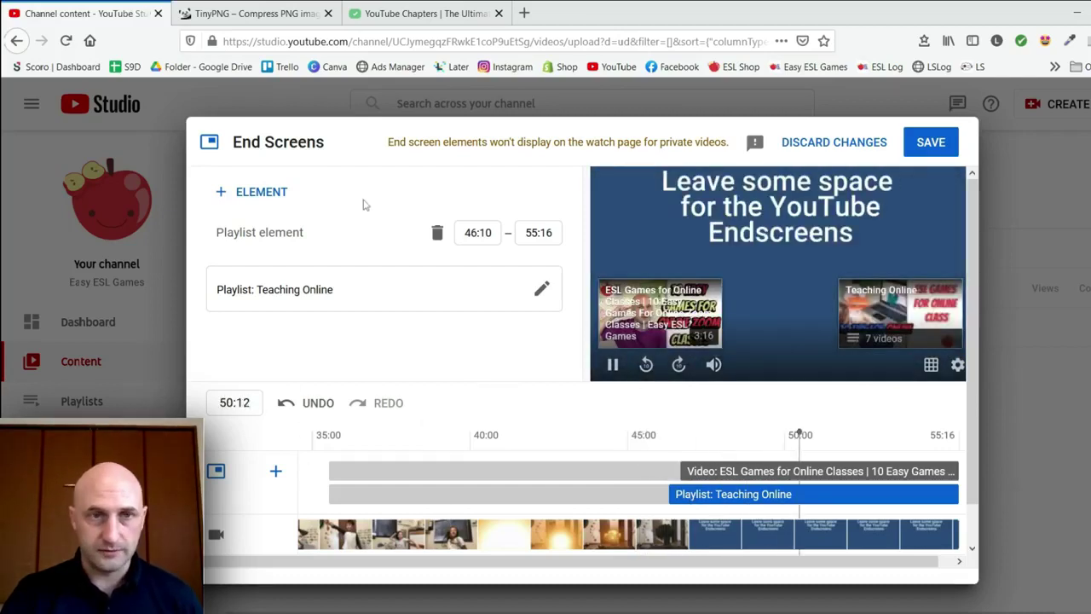
pyautogui.click(938, 145)
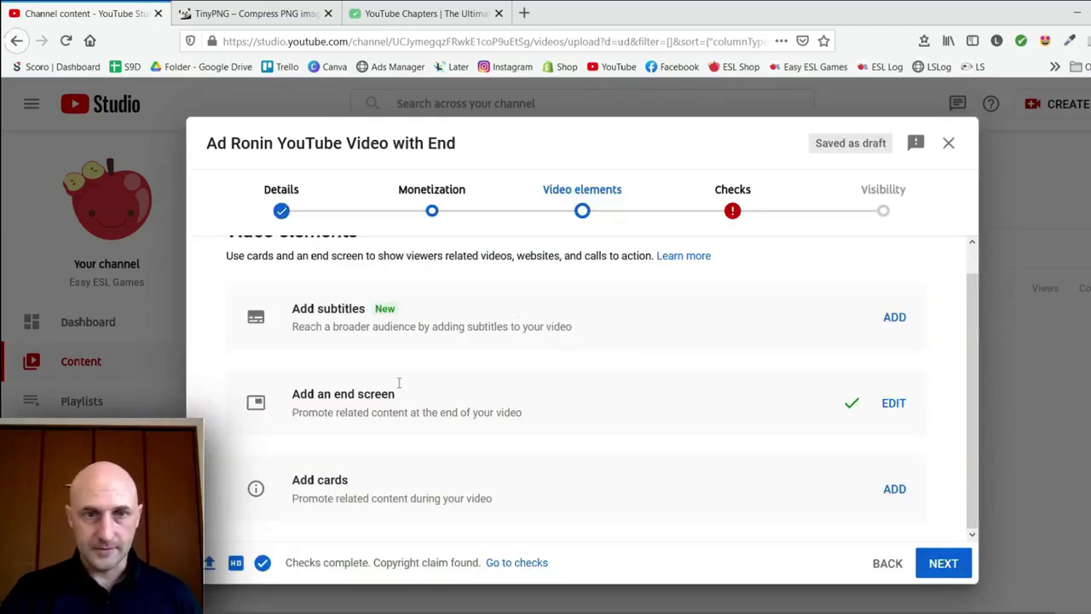
# - Add a video card for 8 More Easy Games For Online Zoom Classes at 03:11
pyautogui.click(891, 488)
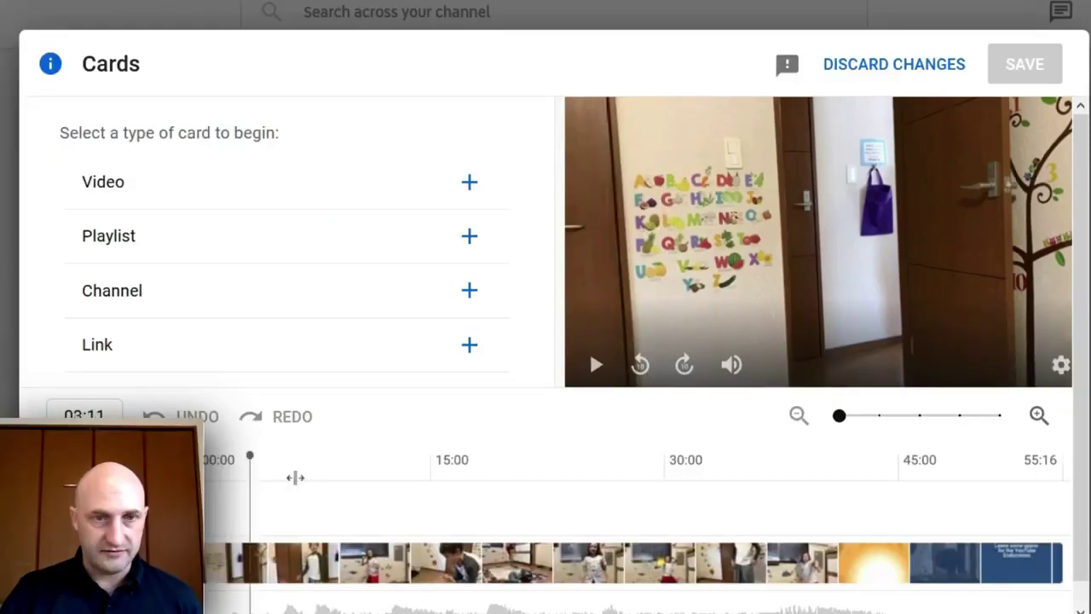
pyautogui.click(131, 554)
pyautogui.moveTo(253, 480); pyautogui.dragTo(246, 513)
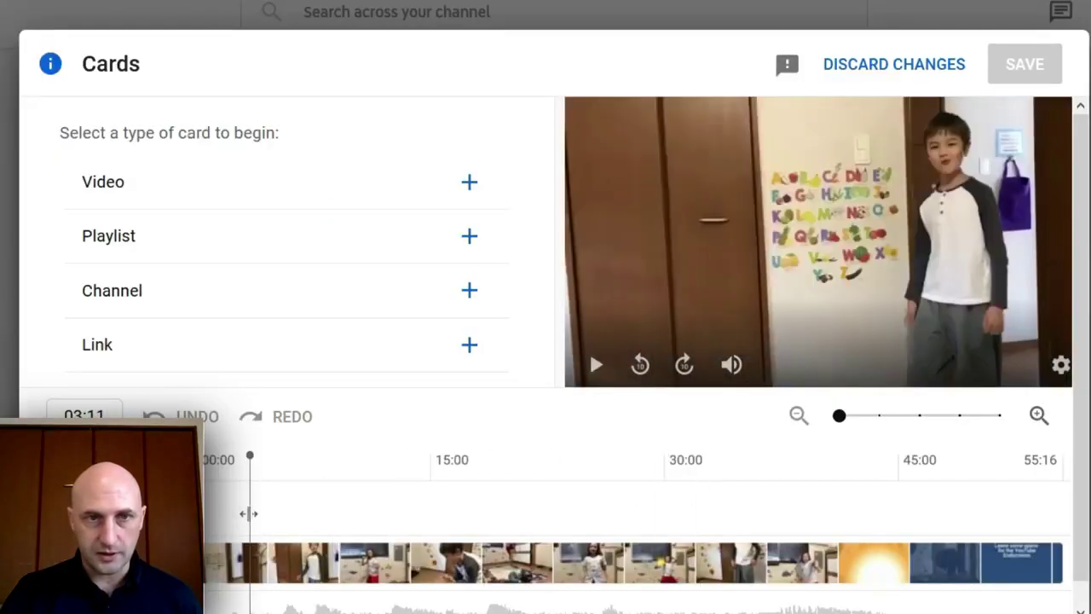
pyautogui.click(411, 204)
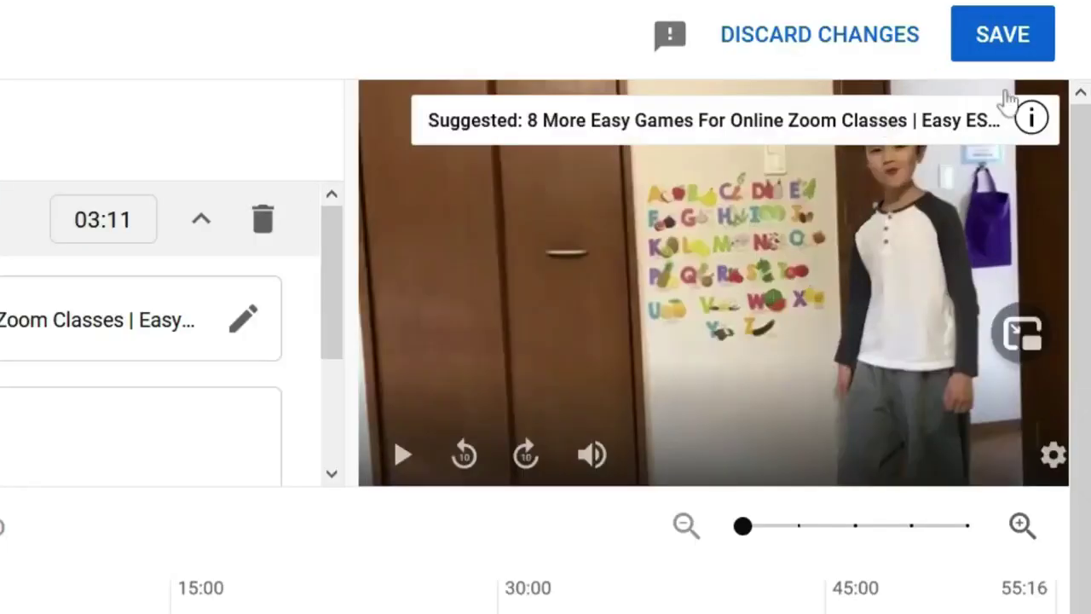
# - Preview the expanded video card, close it again and examine the card's custom message option
pyautogui.click(1031, 118)
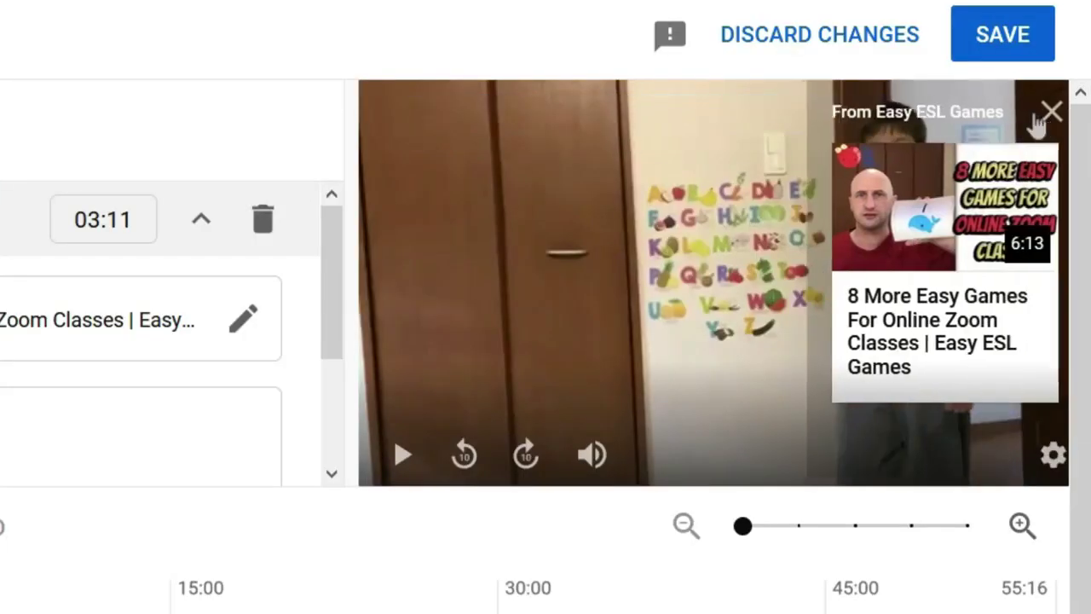
pyautogui.click(1048, 114)
pyautogui.click(127, 407)
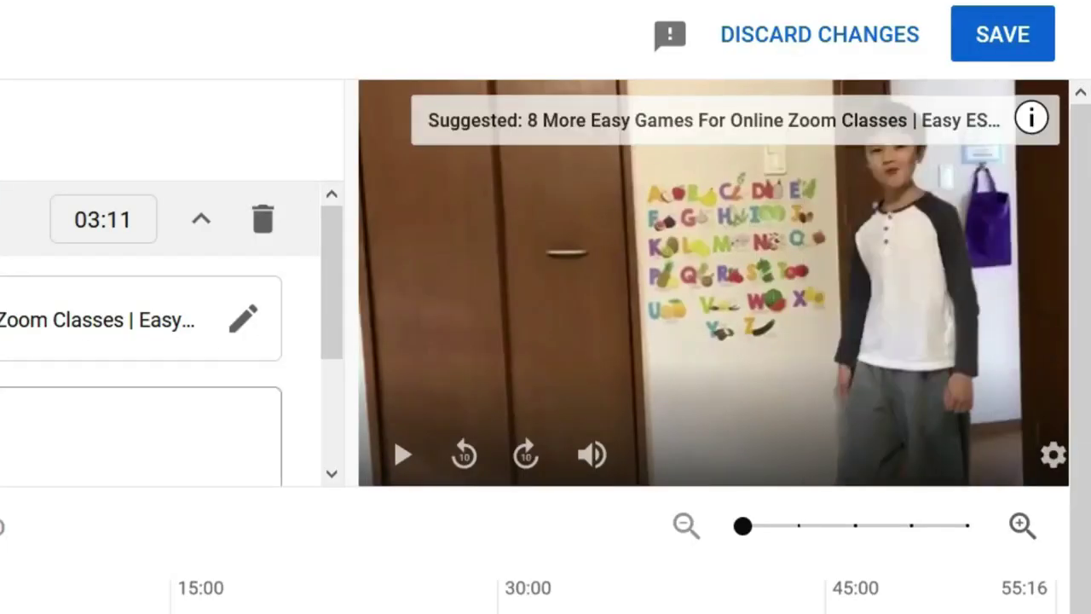
# - Add a playlist card for ESL Game for New Teachers at 13:22
pyautogui.click(484, 396)
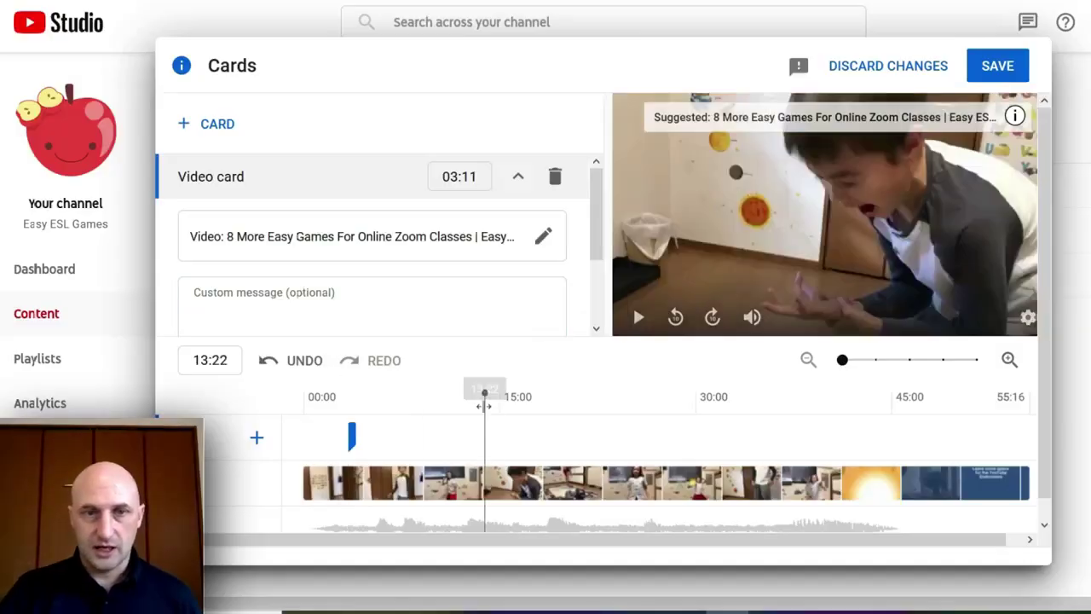
pyautogui.click(217, 124)
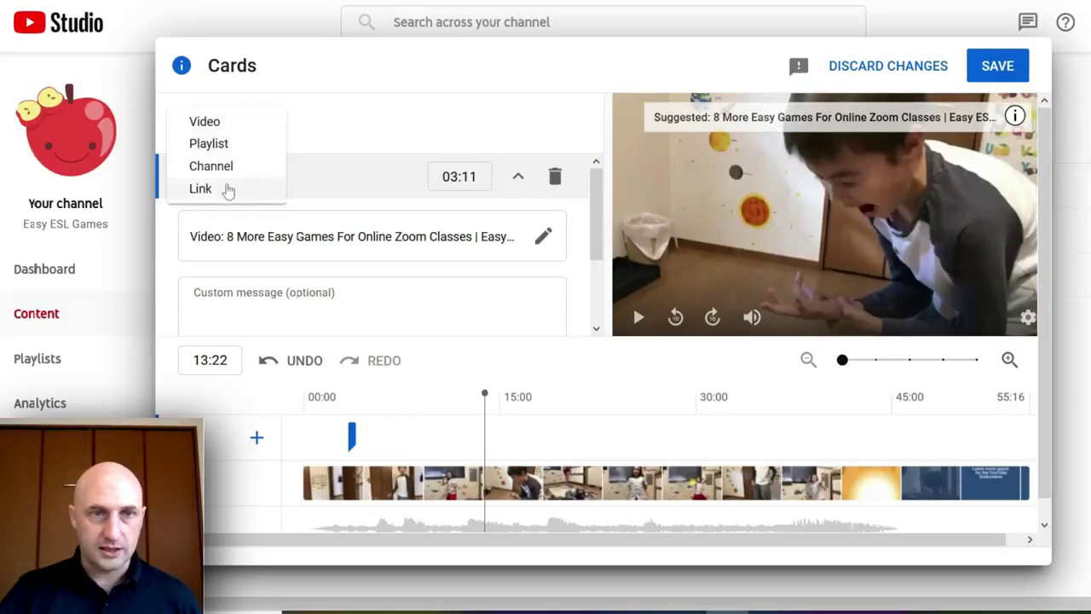
pyautogui.click(214, 143)
pyautogui.click(545, 204)
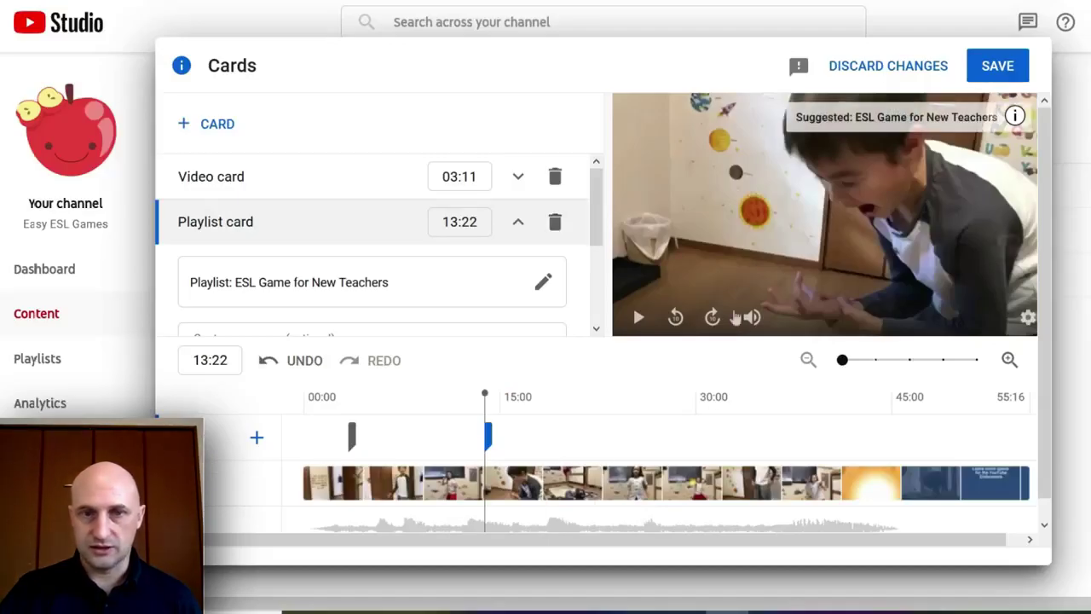
# - Check the available card types for the 28:10 position without adding another card, and save the cards
pyautogui.click(673, 443)
pyautogui.click(207, 126)
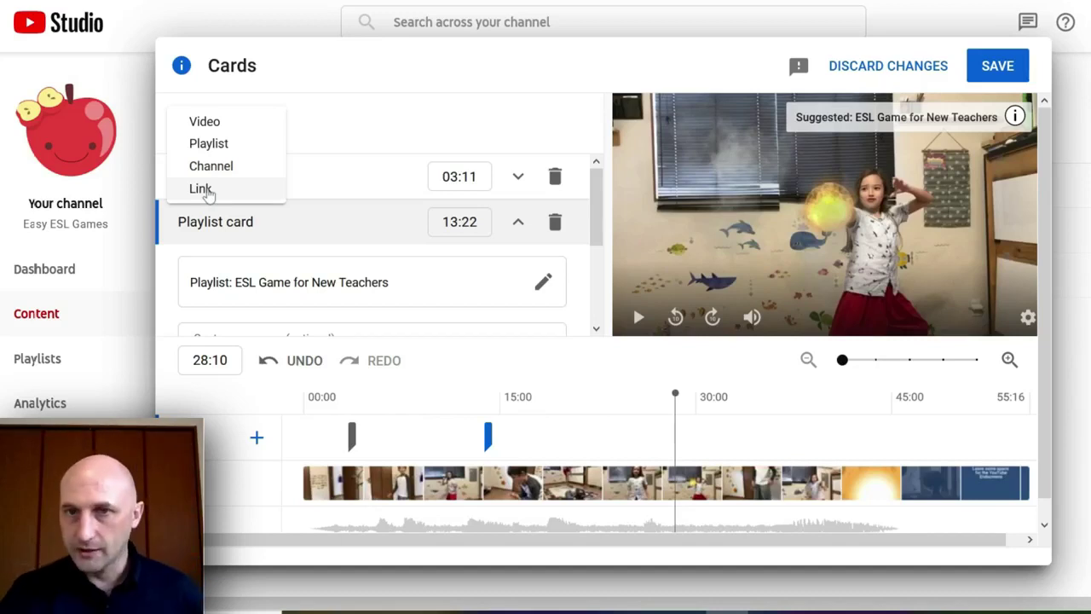
pyautogui.click(1004, 72)
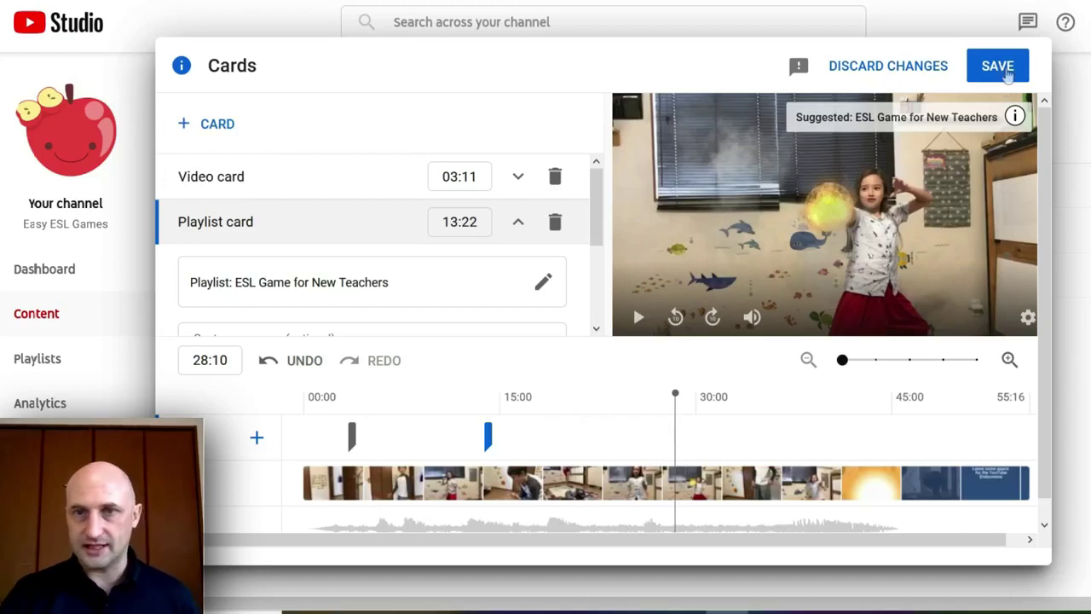
pyautogui.click(1006, 71)
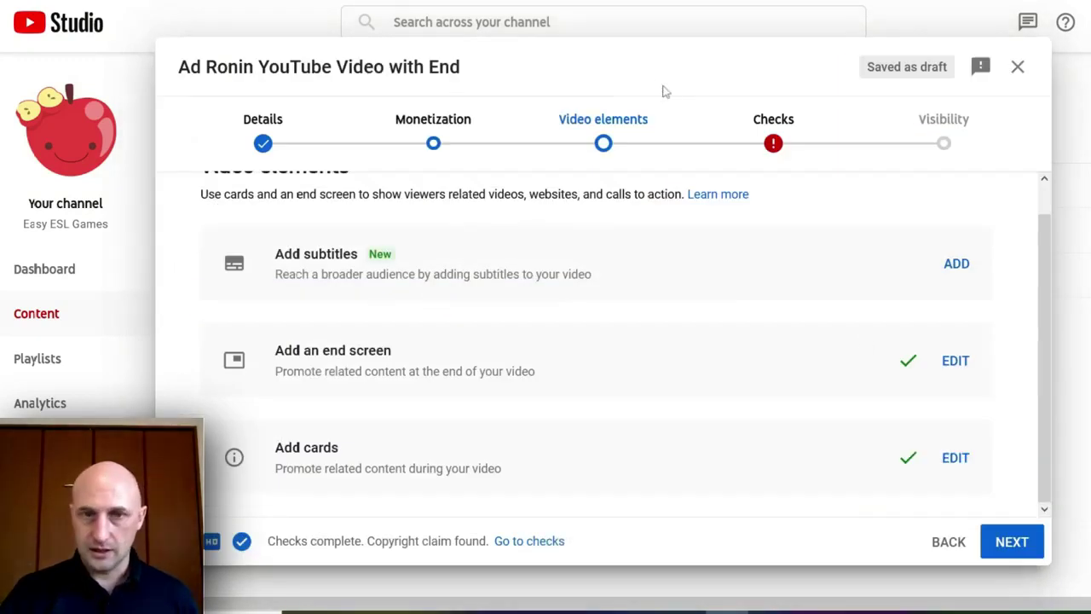
# - Continue to Checks and examine the copyright claim's details and available actions
pyautogui.click(1015, 543)
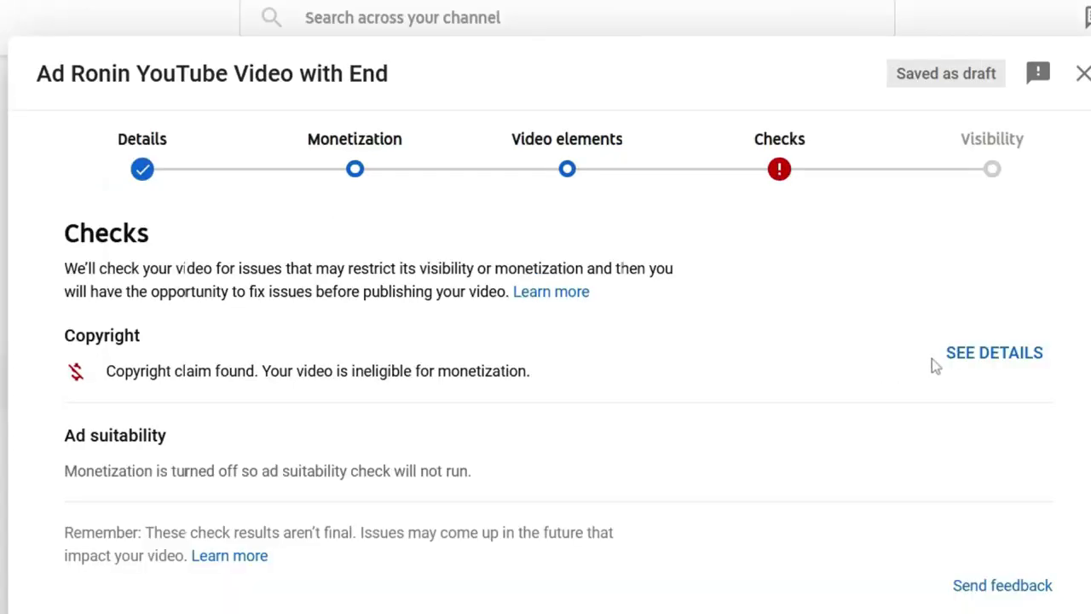
pyautogui.click(938, 294)
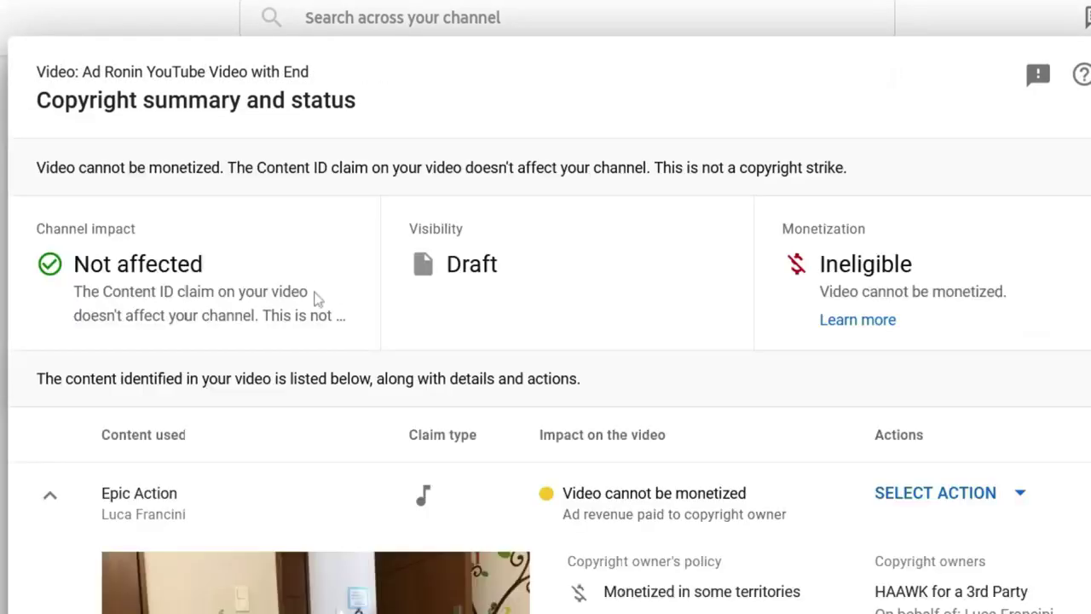
pyautogui.scroll(-2, 922, 452)
pyautogui.click(1011, 305)
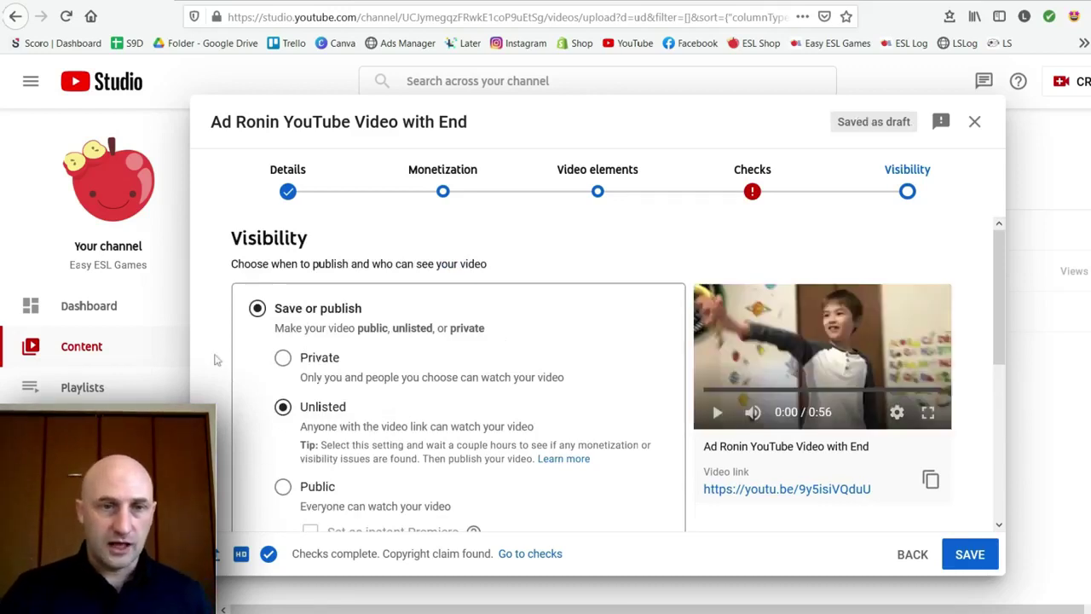
# - Switch the video's visibility to Private and back to Unlisted
pyautogui.click(283, 358)
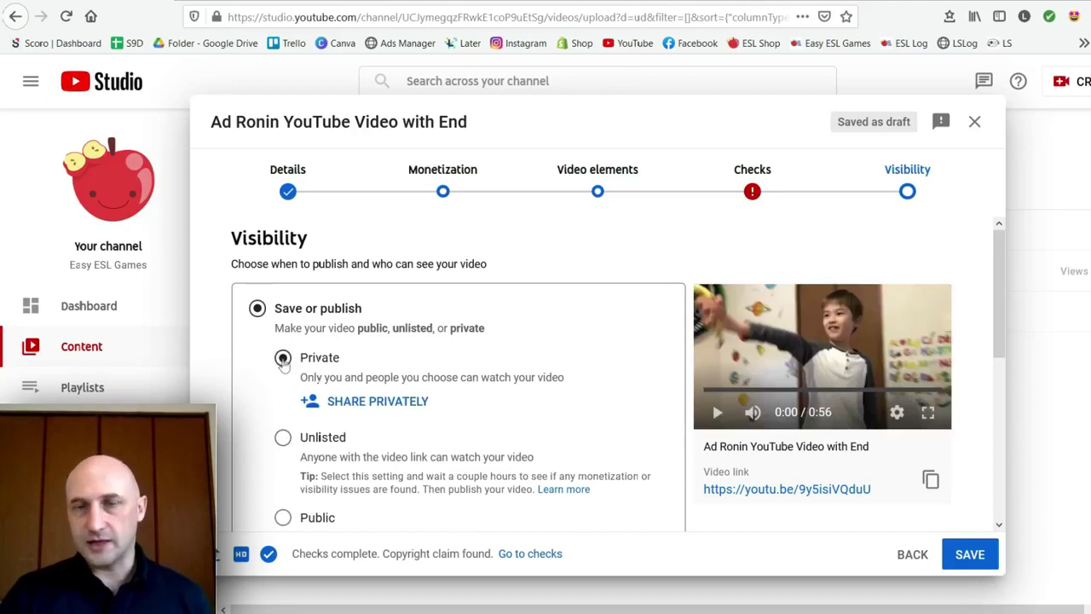
pyautogui.scroll(-2, 302, 360)
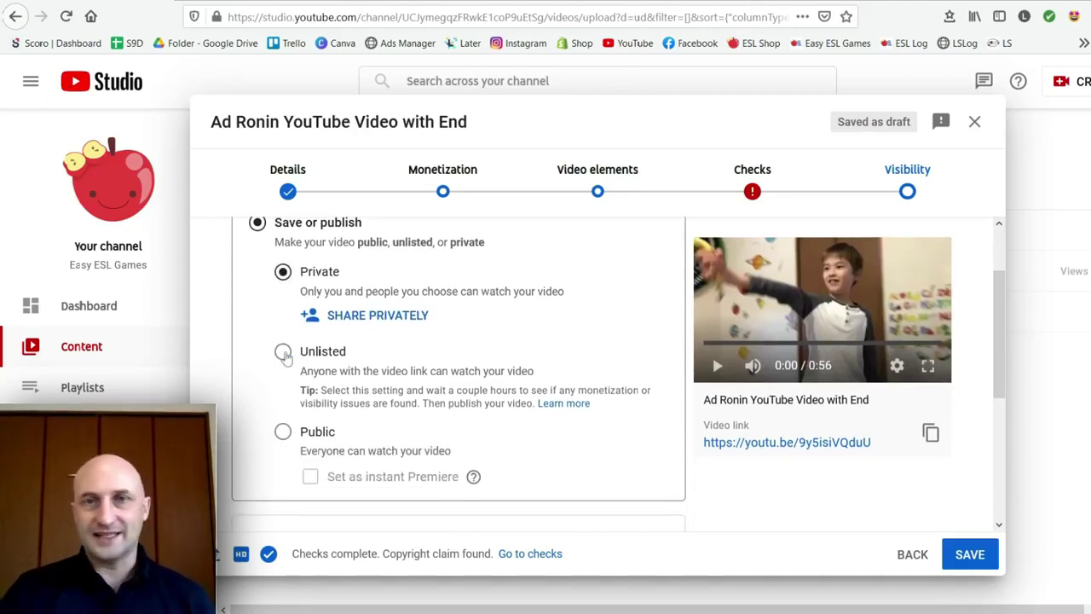
pyautogui.click(283, 355)
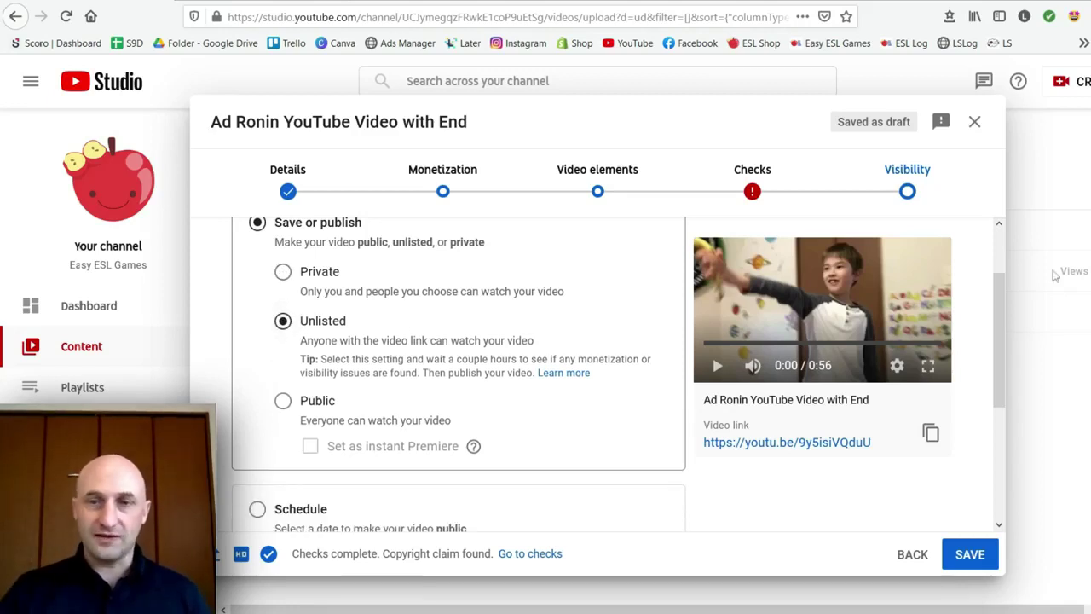
# - Copy the video link and open it in a new browser tab
pyautogui.click(931, 433)
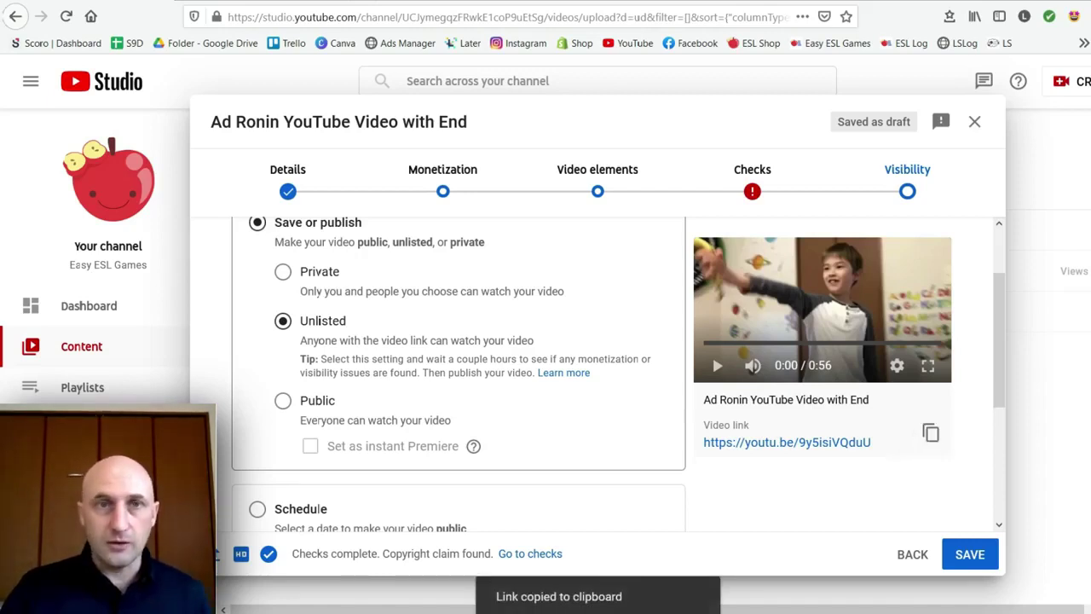
pyautogui.hotkey('ctrl', 't')
pyautogui.click(409, 13)
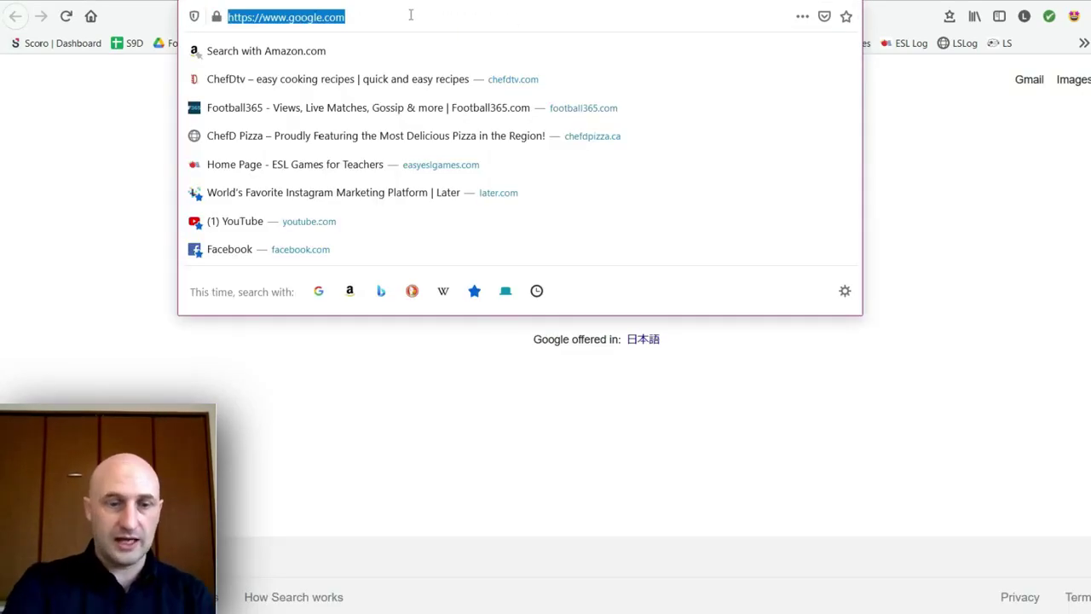
pyautogui.hotkey('ctrl', 'v')
pyautogui.press('Return')
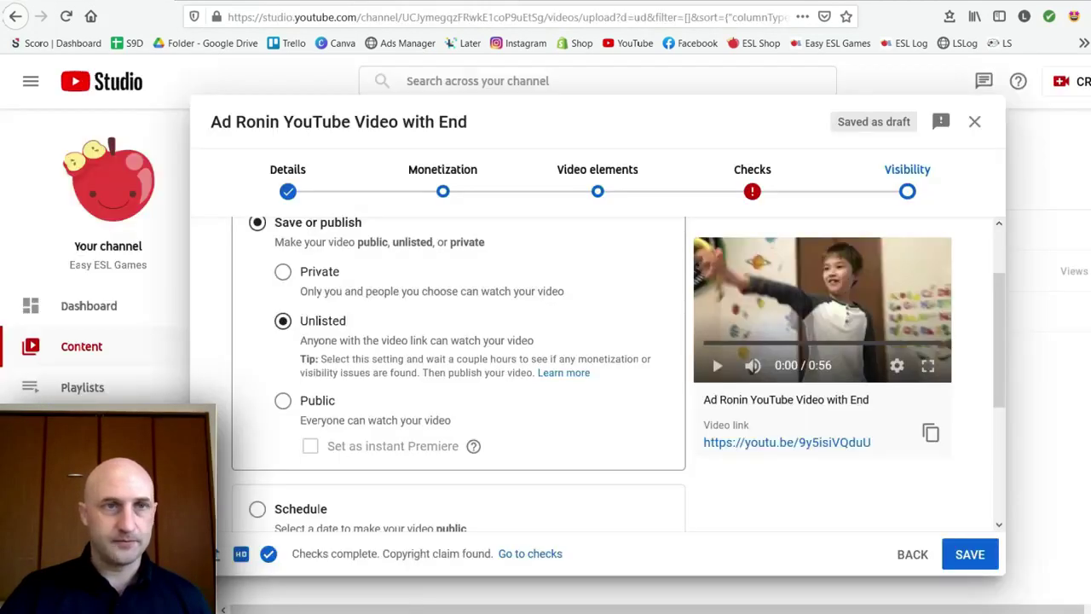
# - Set the video's visibility to Public
pyautogui.click(284, 401)
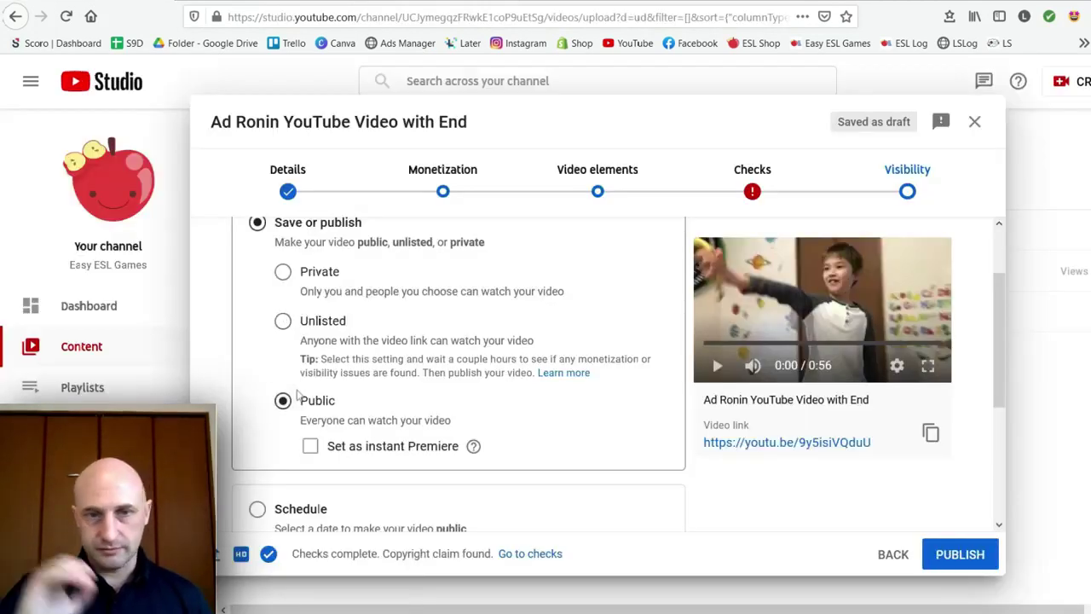
# - Switch the video's visibility to Schedule and set the publishing date to May 27, 2021
pyautogui.scroll(-3, 418, 341)
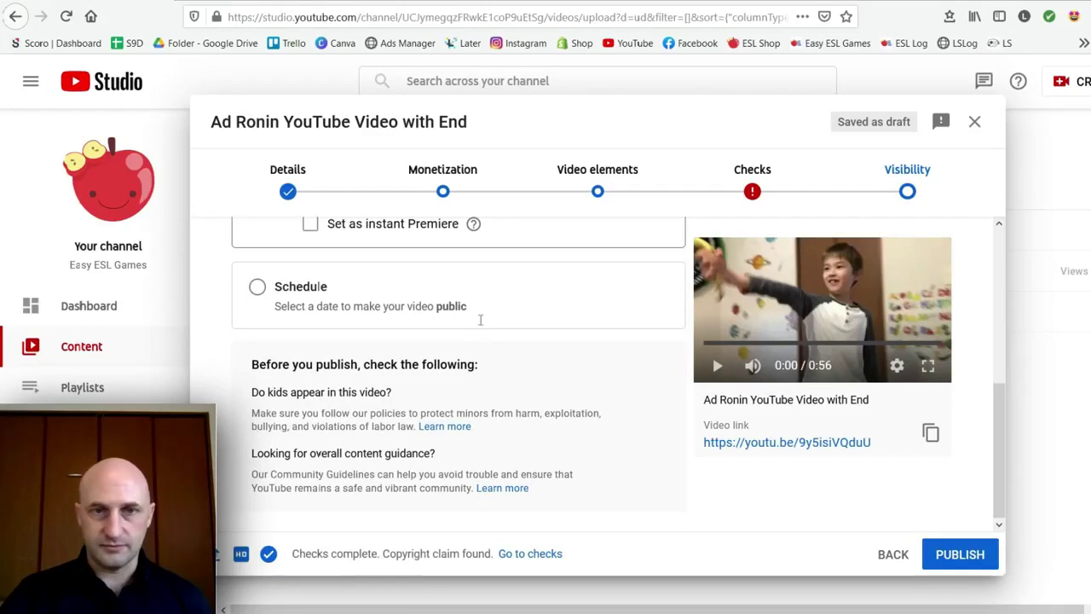
pyautogui.scroll(2, 533, 288)
pyautogui.scroll(-2, 546, 299)
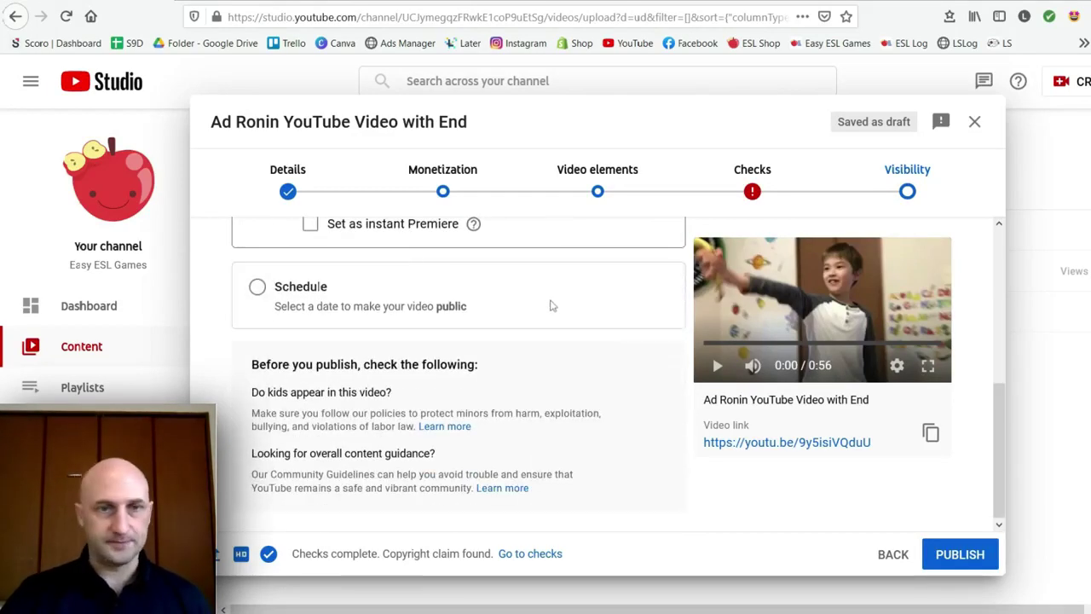
pyautogui.click(256, 287)
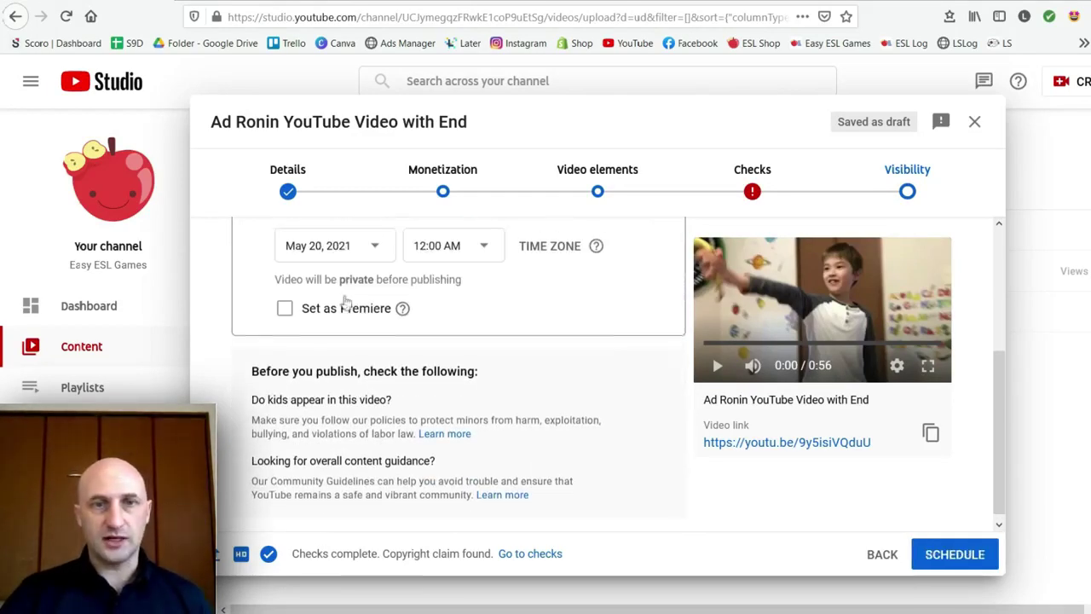
pyautogui.scroll(1, 358, 319)
pyautogui.click(369, 331)
pyautogui.click(310, 479)
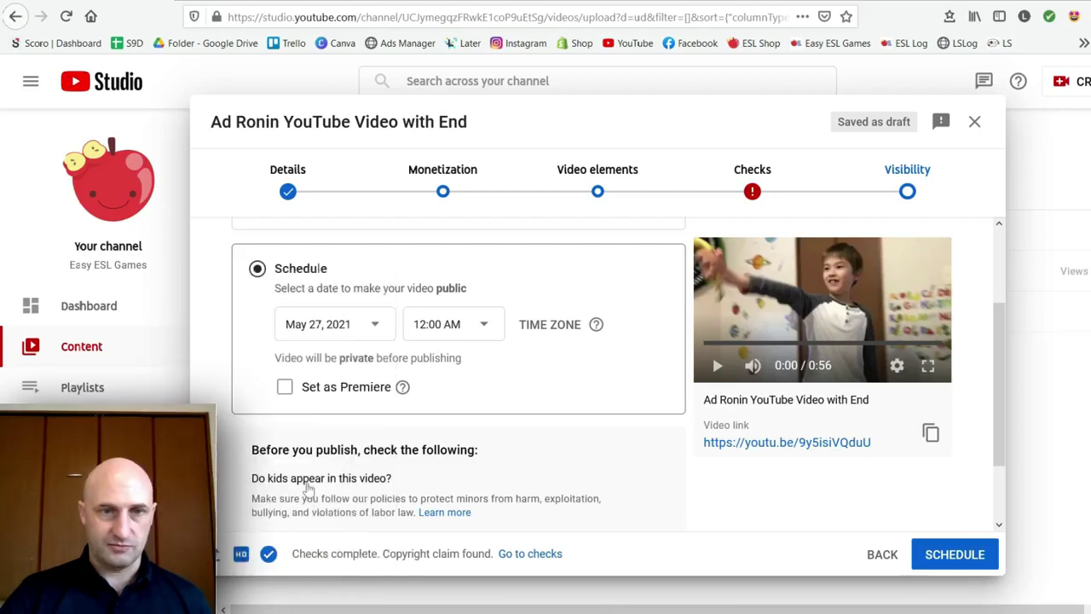
# - Set the scheduled publishing time to 5:30 AM
pyautogui.click(499, 339)
pyautogui.scroll(-5, 443, 418)
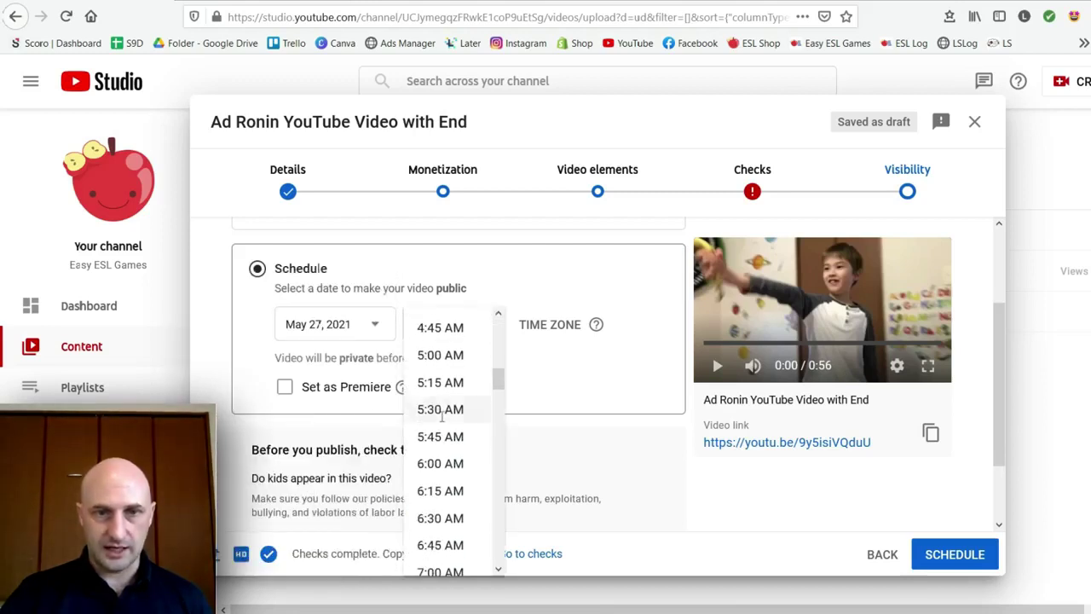
pyautogui.click(441, 417)
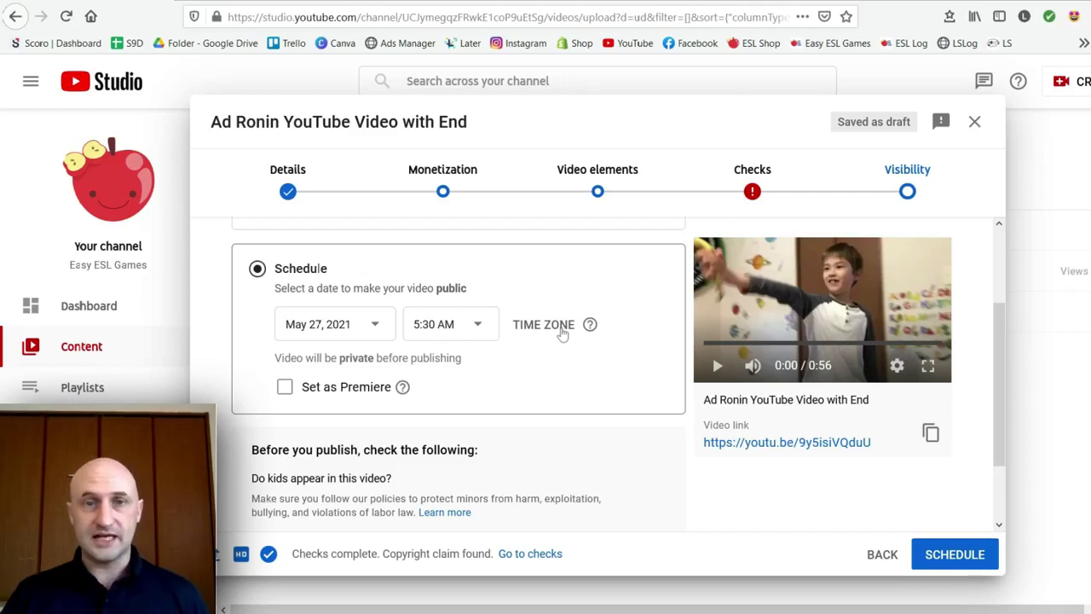
# - Set the publishing time to 9:00 PM and schedule the video
pyautogui.click(479, 325)
pyautogui.scroll(-20, 459, 339)
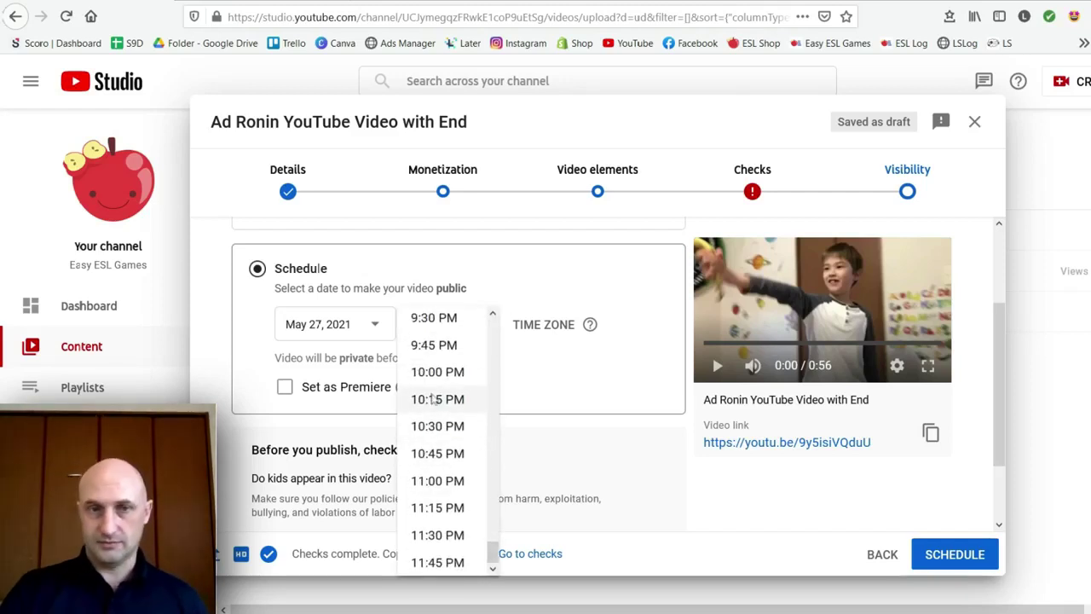
pyautogui.scroll(3, 444, 452)
pyautogui.click(434, 436)
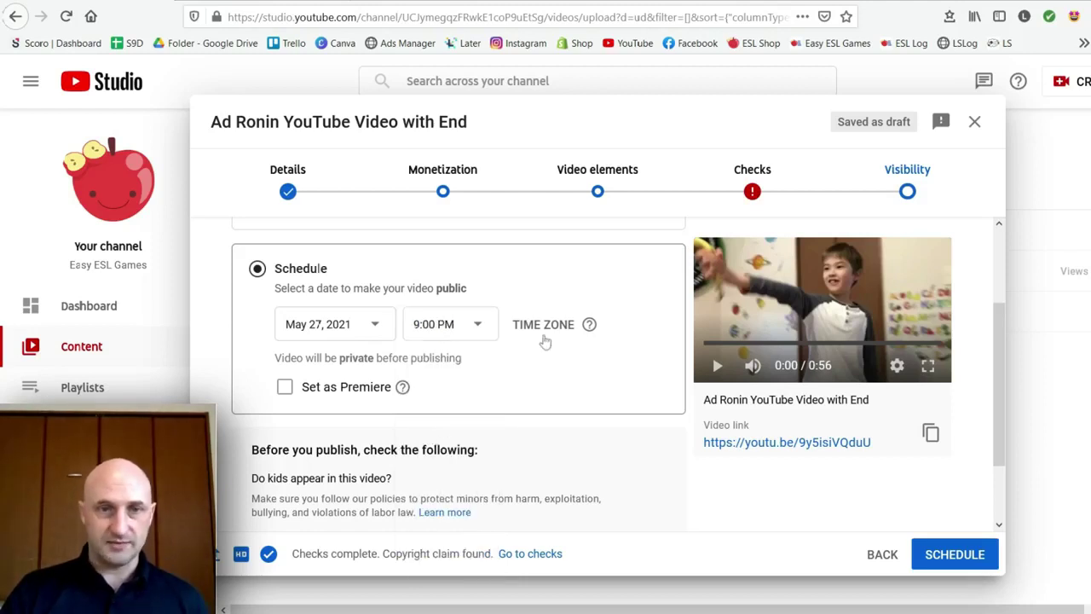
pyautogui.scroll(-1, 546, 365)
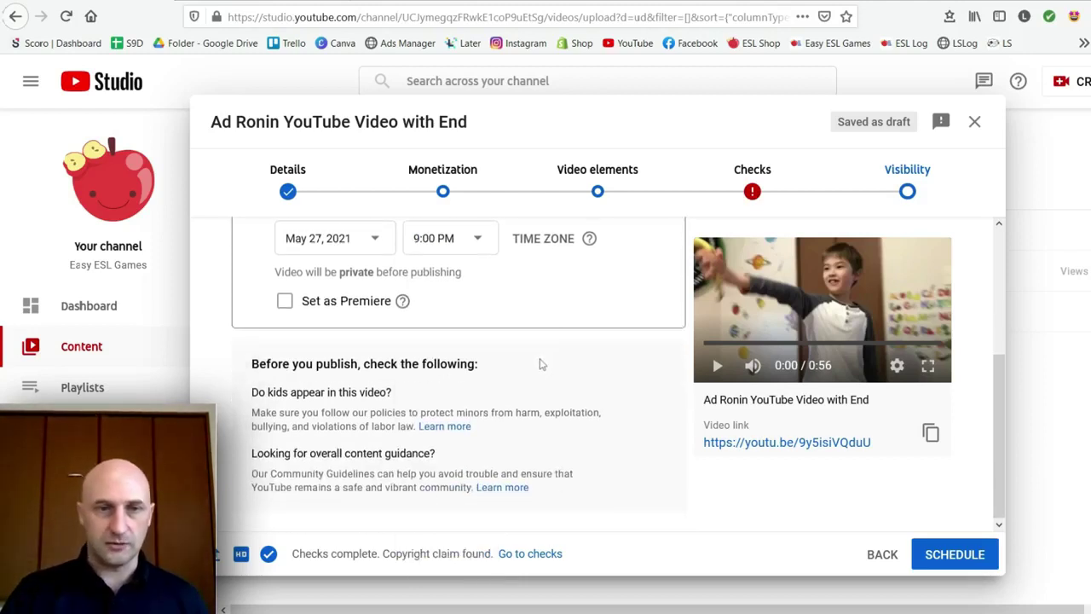
pyautogui.click(941, 556)
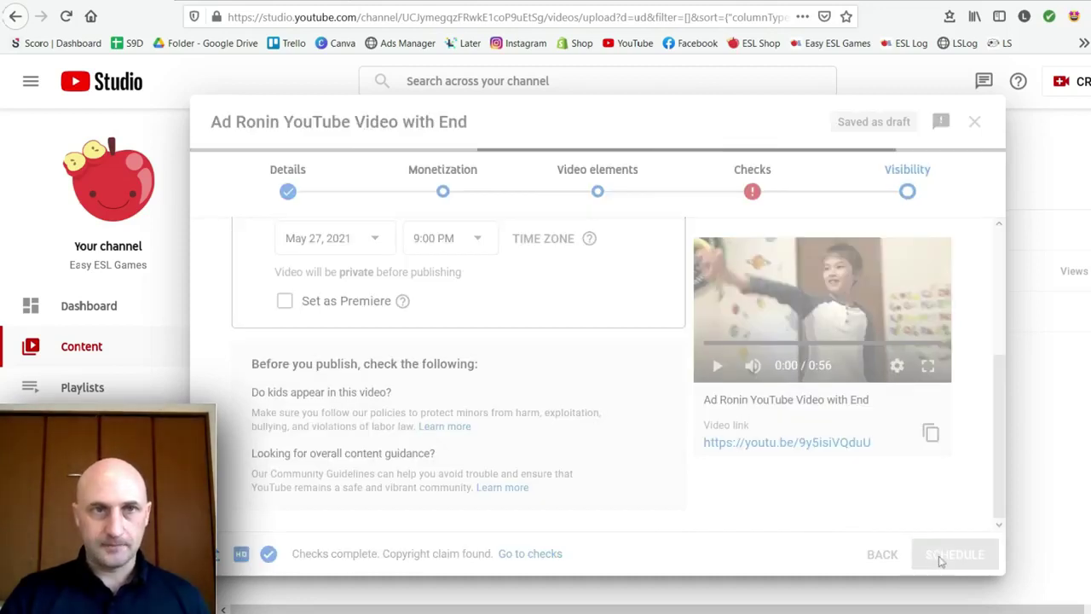
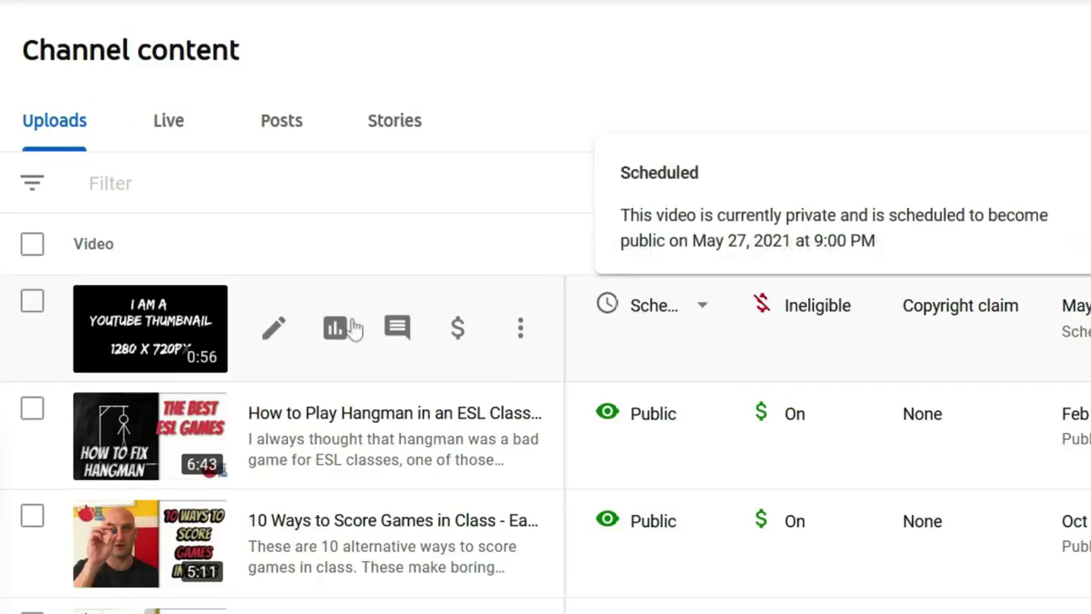
# - Open the scheduled video's details for editing and review its description, copyright restriction, playlists, audience setting, paid promotion and tags
pyautogui.click(272, 329)
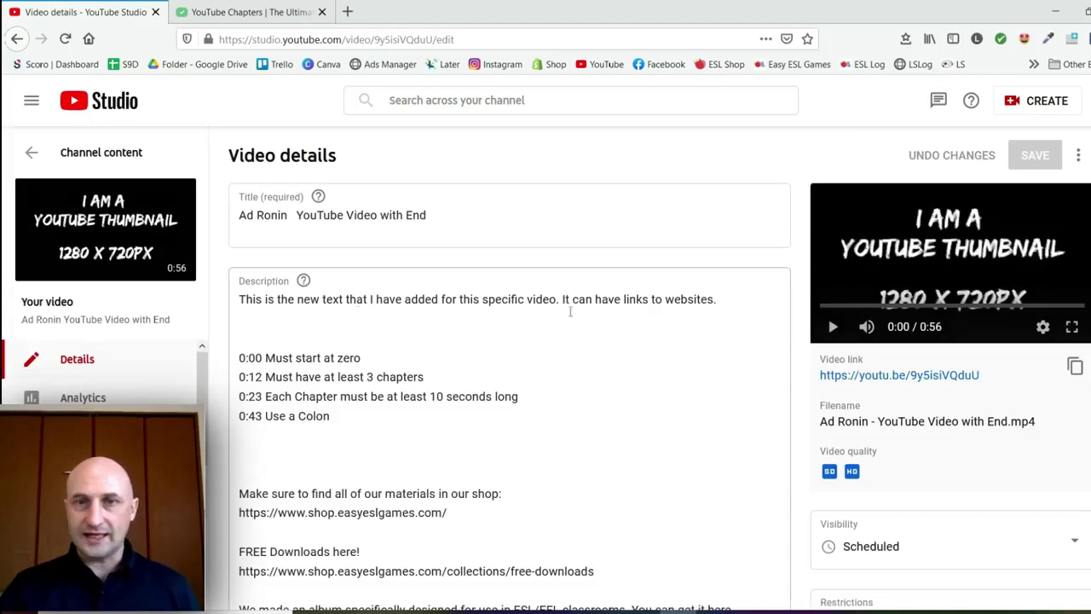
pyautogui.scroll(-3, 891, 366)
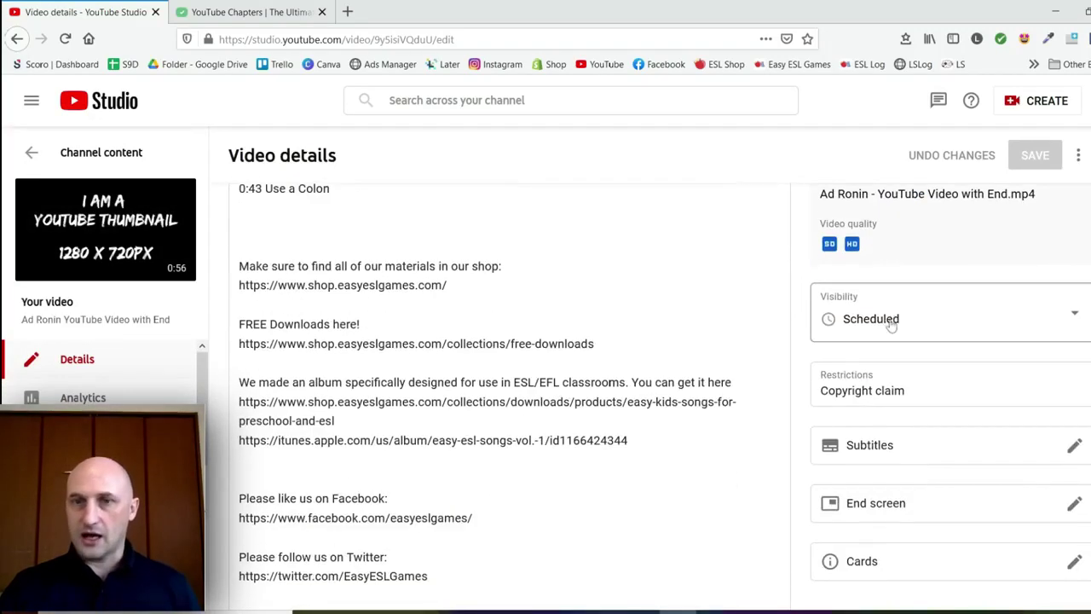
pyautogui.moveTo(875, 389)
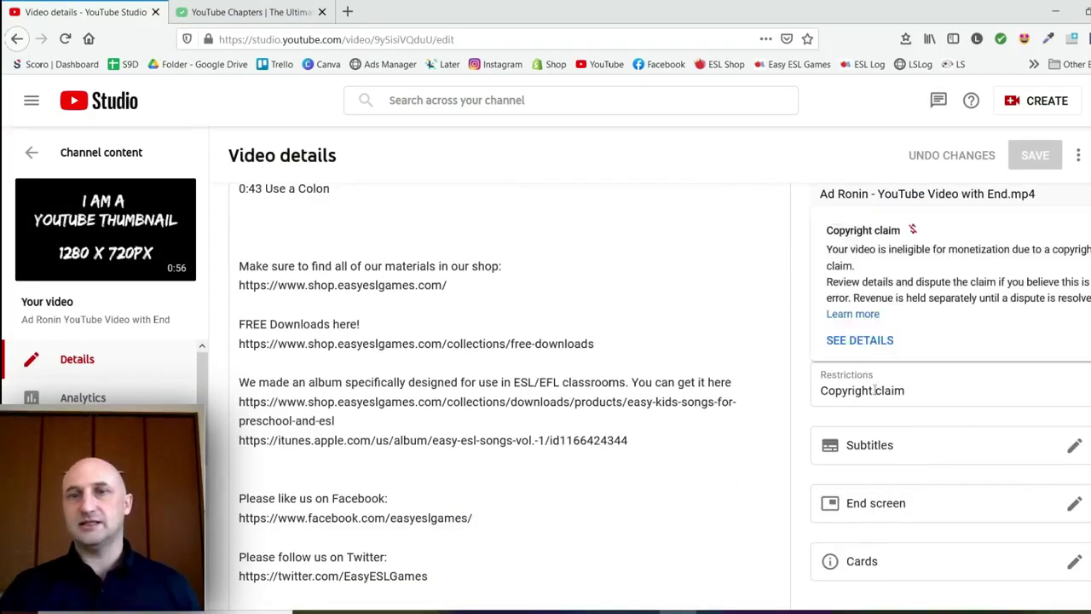
pyautogui.scroll(-5, 794, 366)
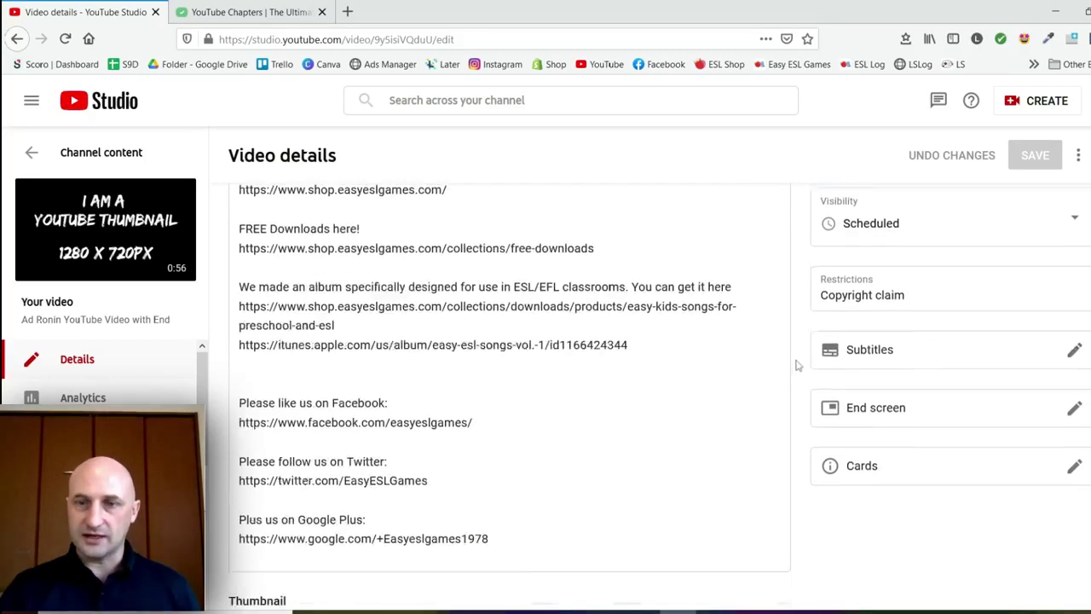
pyautogui.scroll(-3, 323, 297)
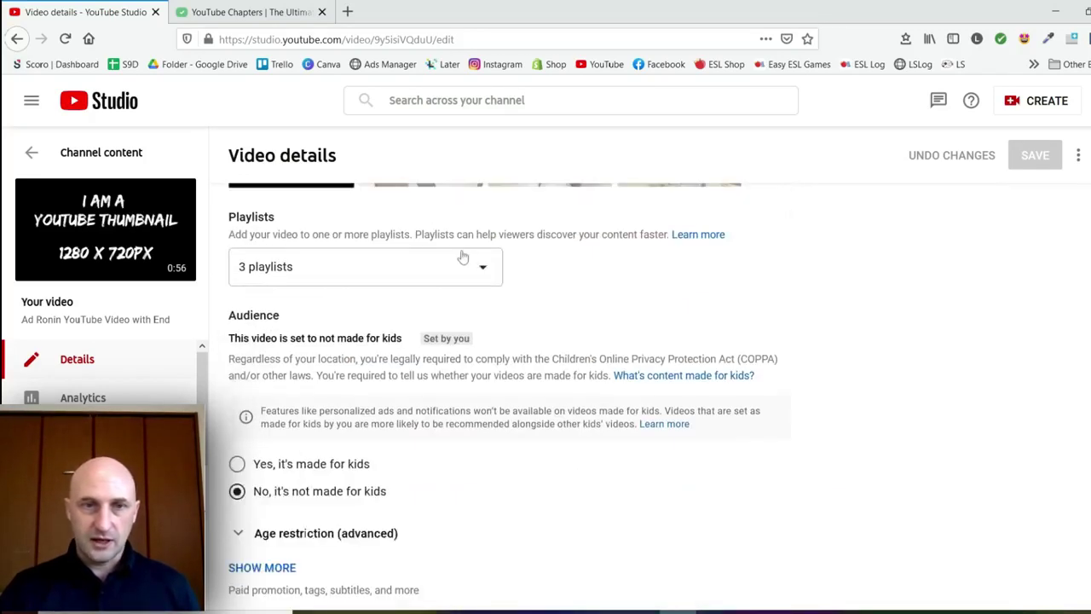
pyautogui.scroll(-1, 538, 244)
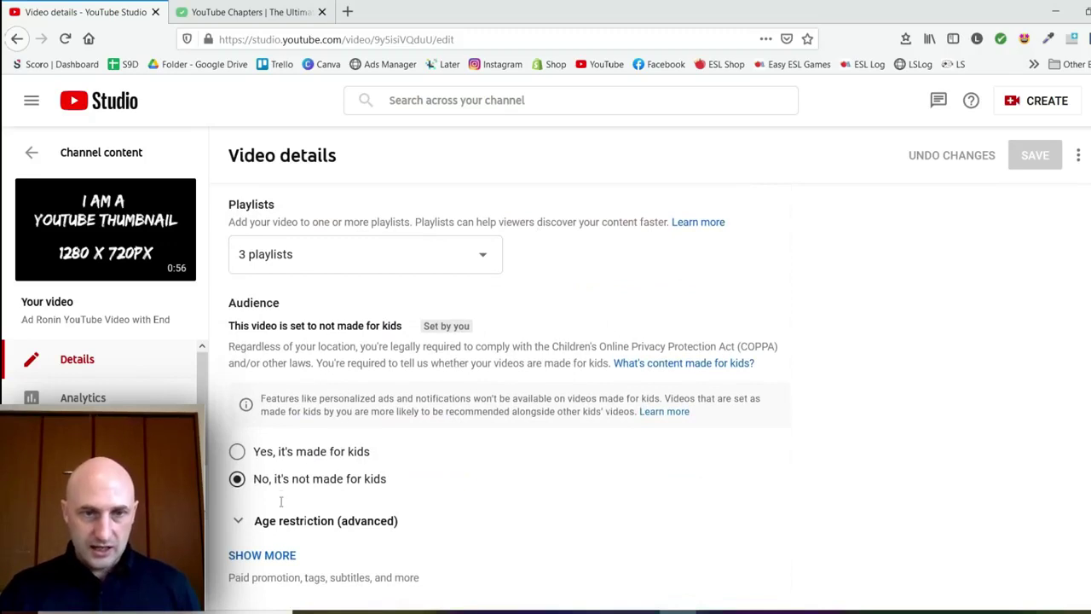
pyautogui.scroll(-7, 481, 315)
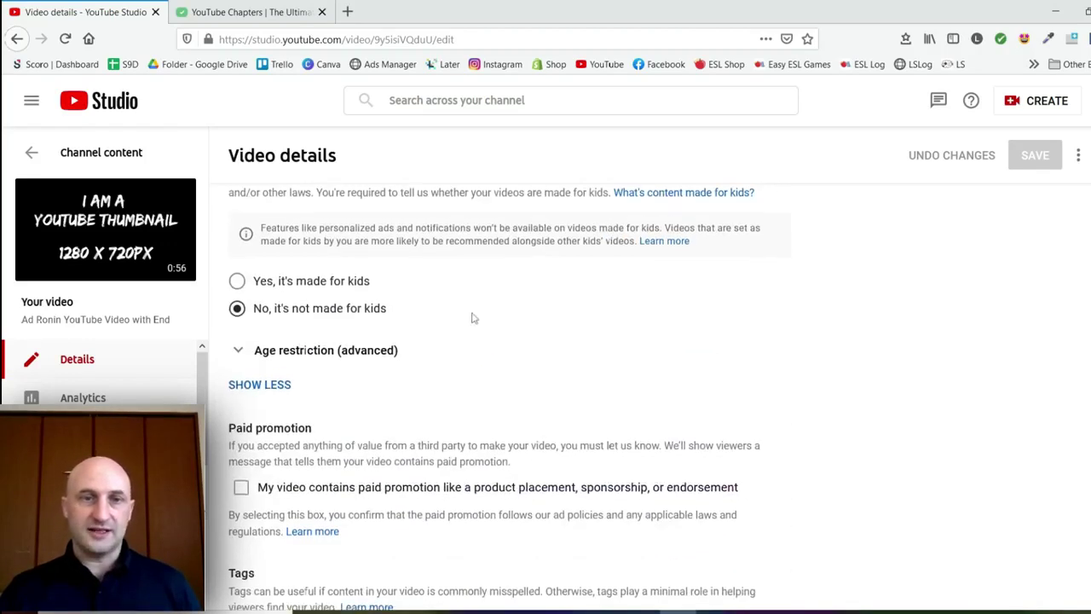
pyautogui.scroll(-3, 657, 405)
pyautogui.scroll(7, 511, 358)
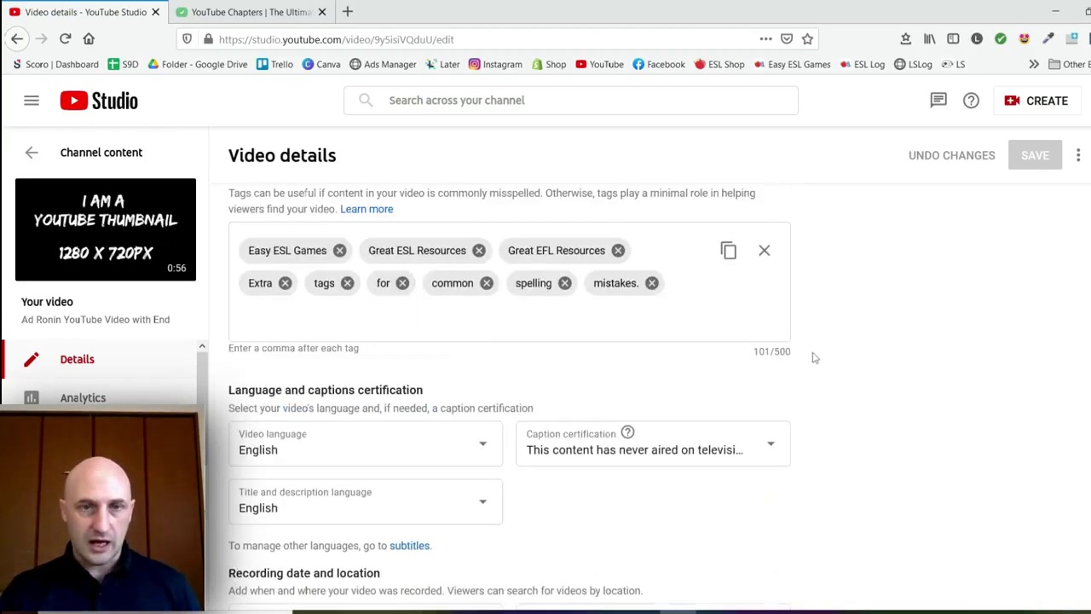
pyautogui.scroll(-3, 393, 318)
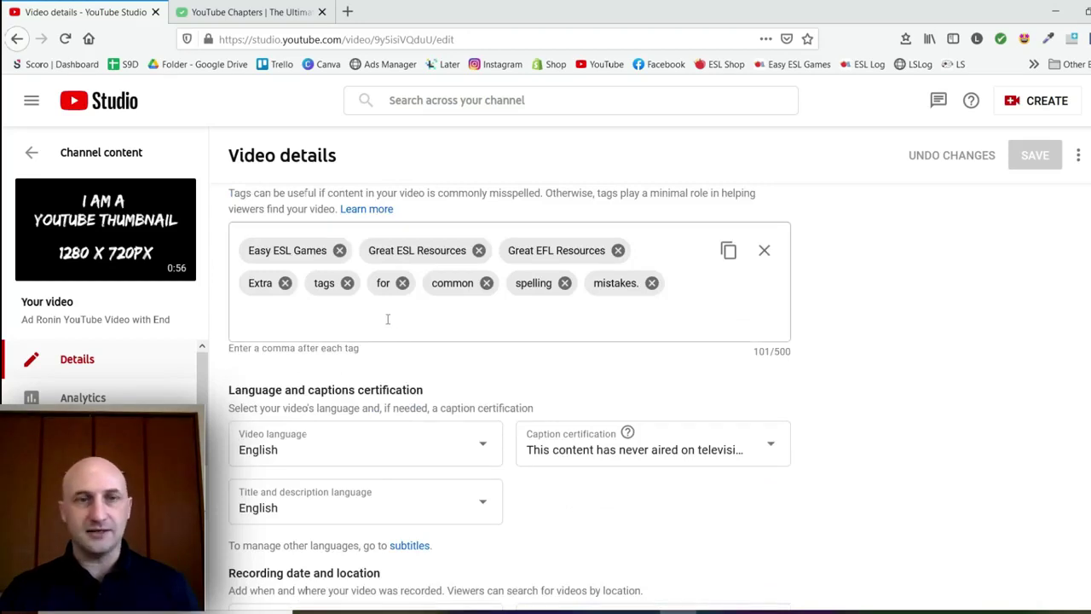
pyautogui.scroll(3, 844, 326)
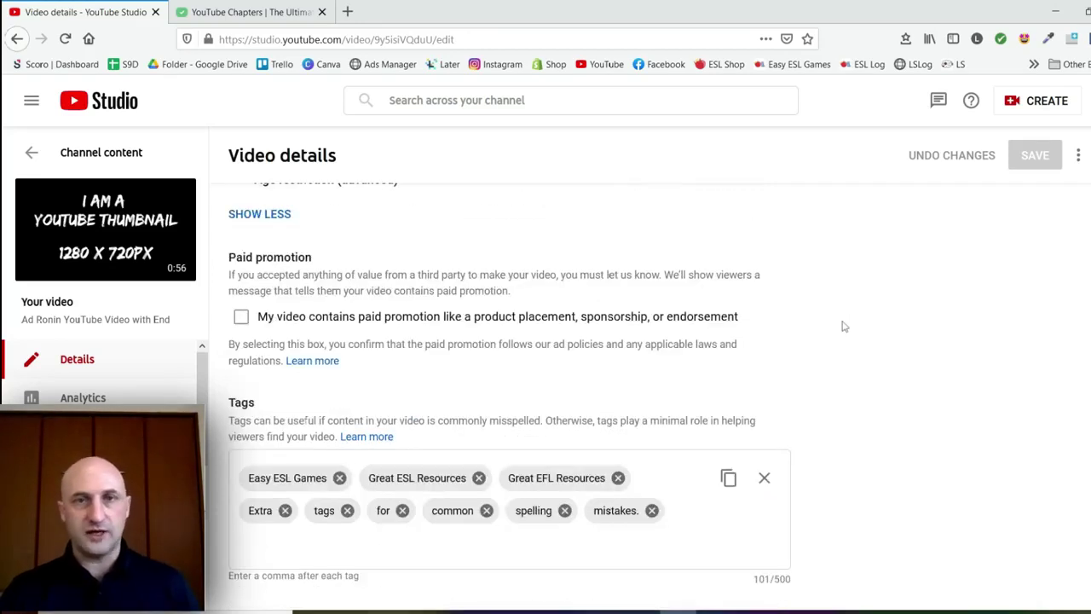
# - Return to the description and examine the chapter timestamps from 0:00 to 0:43
pyautogui.scroll(15, 836, 345)
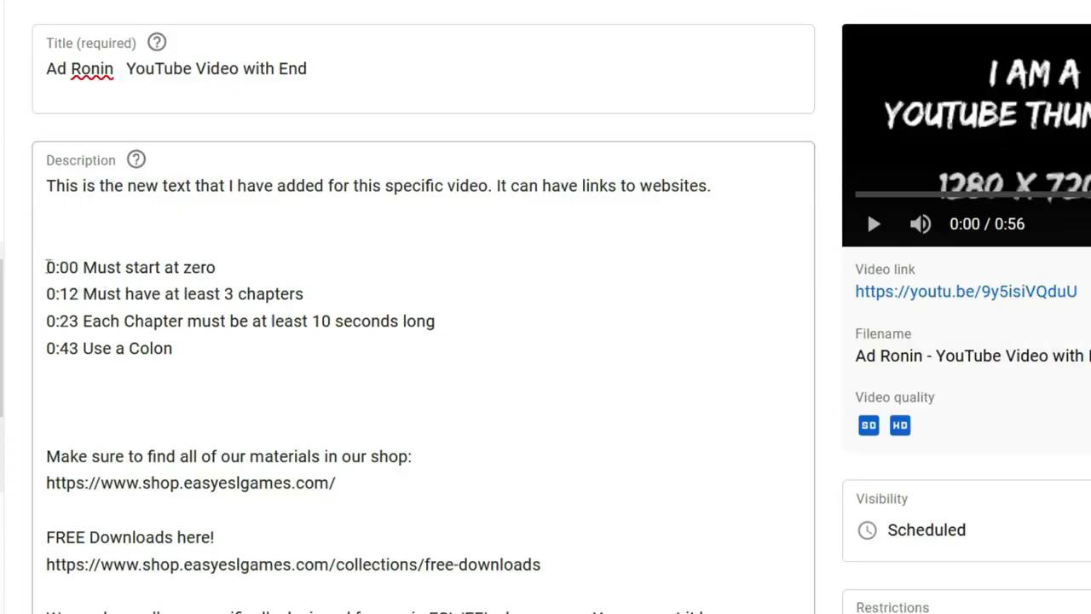
pyautogui.moveTo(48, 267); pyautogui.dragTo(202, 348)
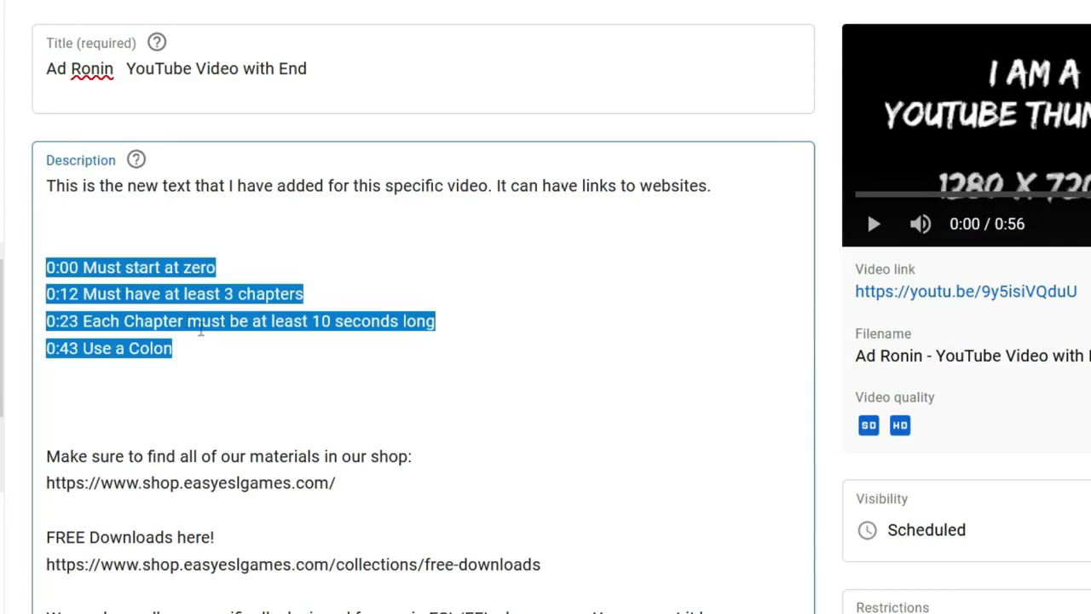
pyautogui.press('Right')
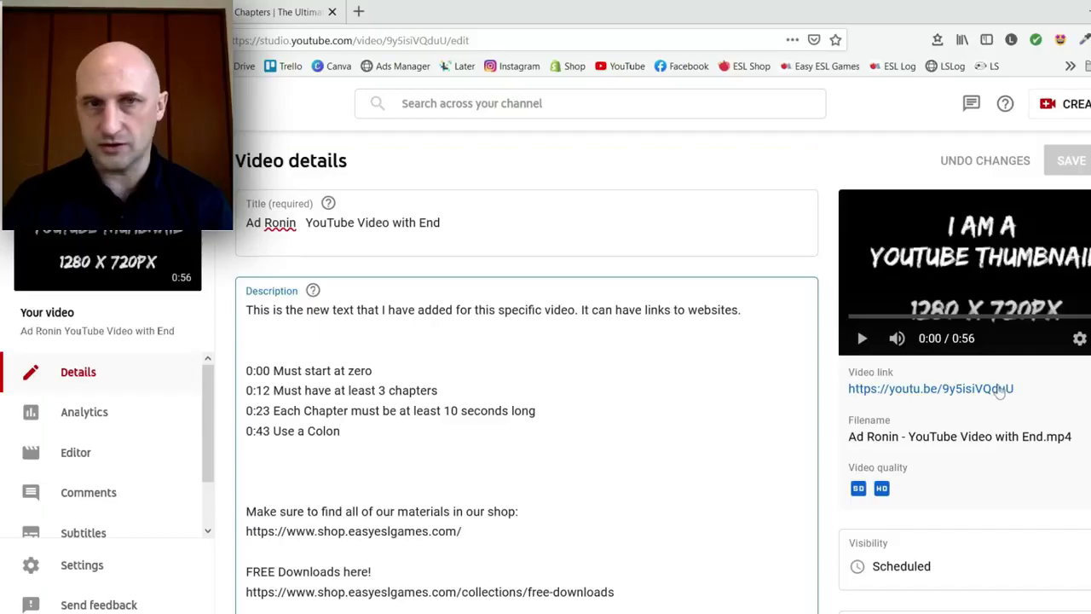
# - Open the video's watch page from its video link and jump to the 0:12 chapter using the description's timestamp
pyautogui.click(1002, 390)
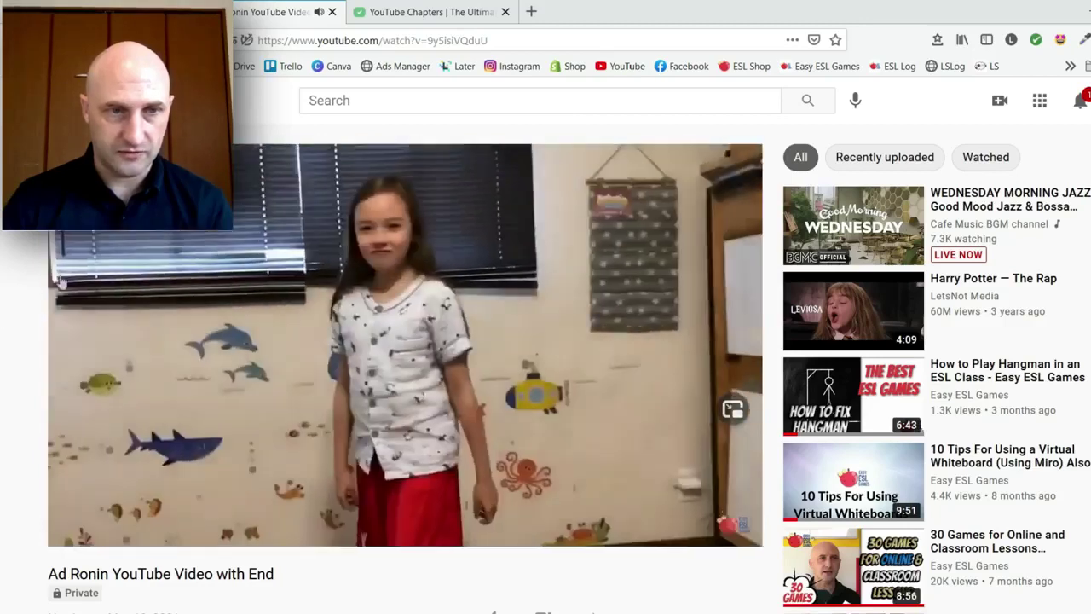
pyautogui.scroll(-5, 146, 428)
pyautogui.click(146, 419)
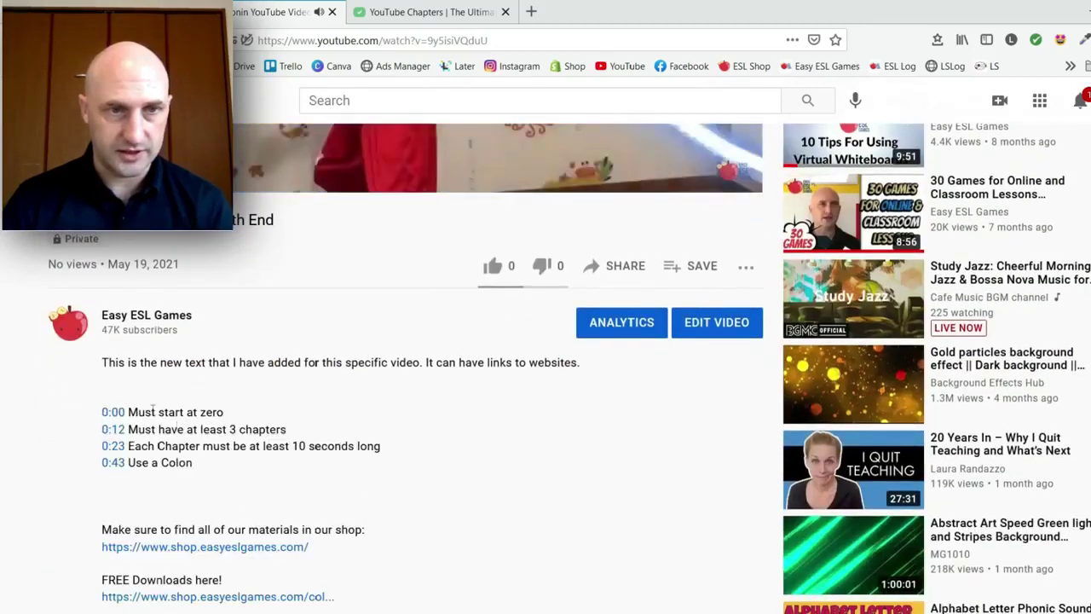
pyautogui.click(114, 429)
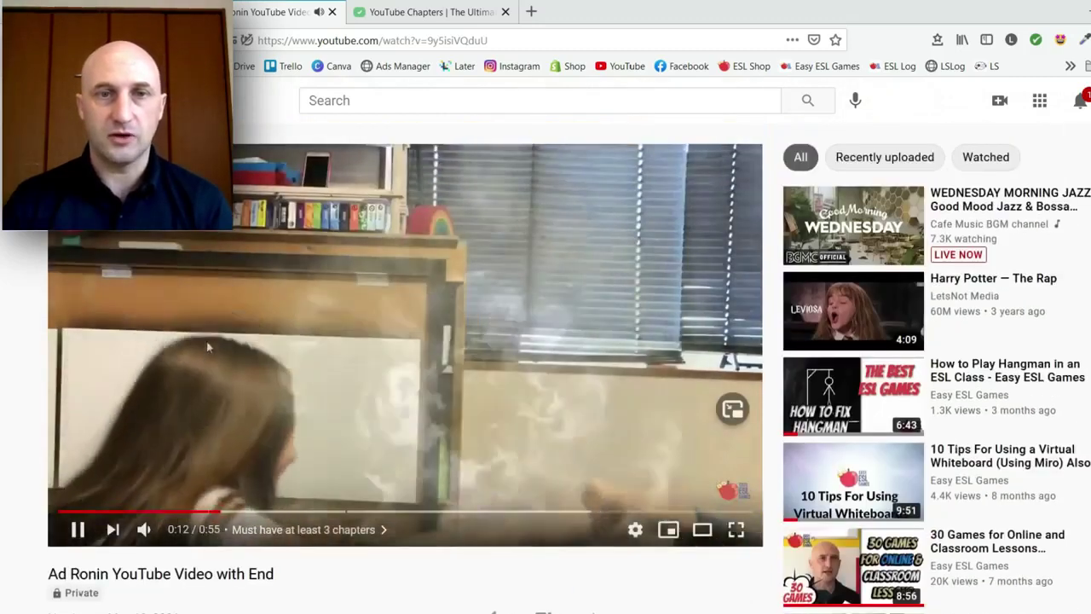